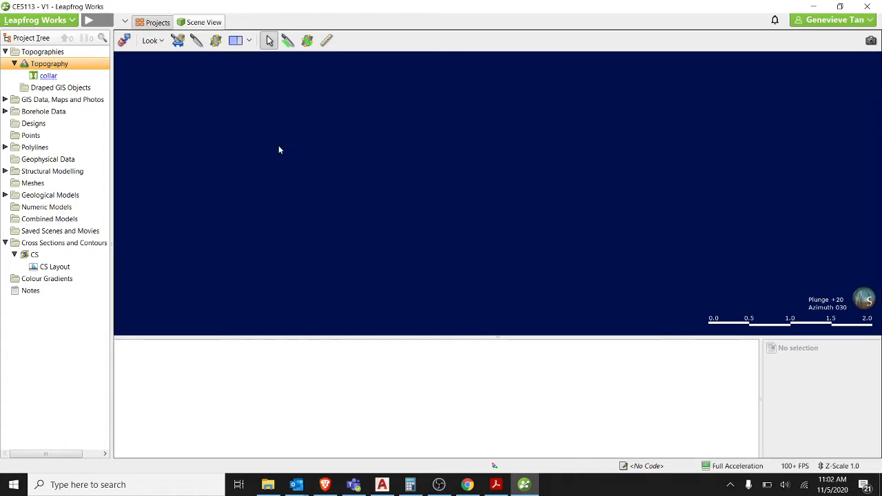
Display the Topography surface in the empty scene and change its flat colour to red
scroll(508, 223, up, 5)
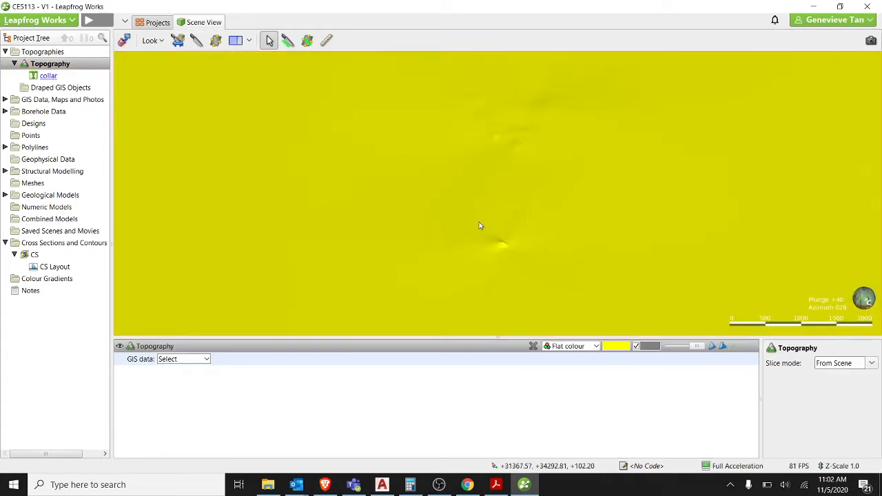
scroll(480, 226, down, 3)
drag(507, 236, 504, 195)
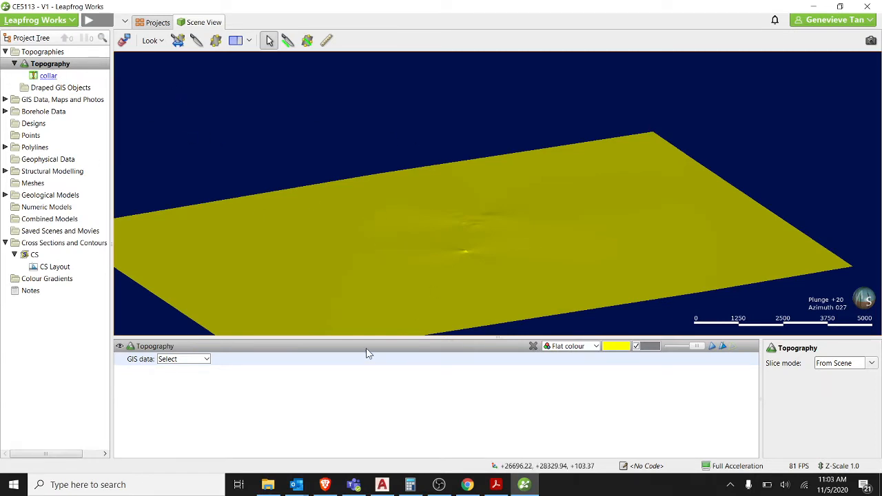
click(623, 347)
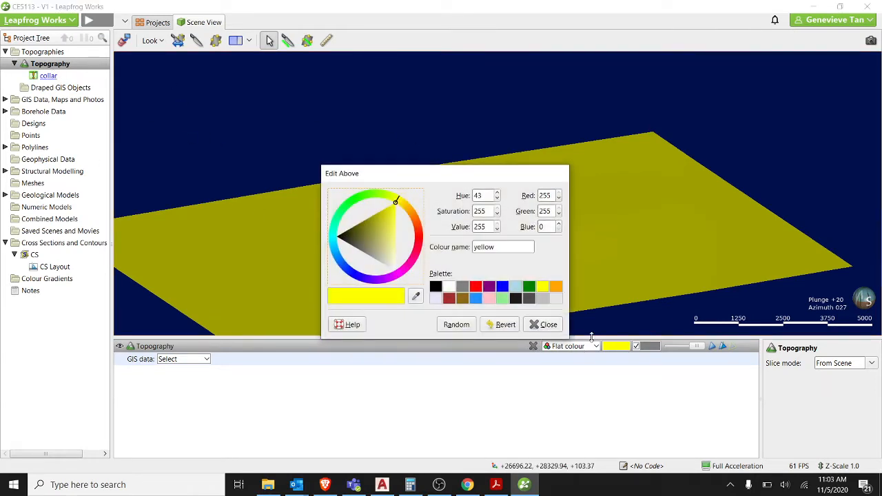
click(478, 285)
click(542, 325)
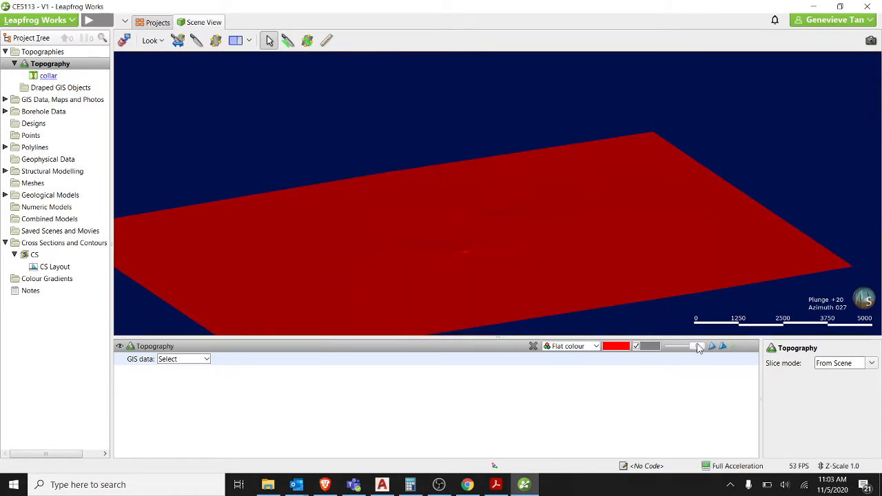
Make the Topography surface slightly transparent and inspect a point on it, closing its information window when done
drag(697, 348, 688, 347)
click(477, 203)
scroll(471, 196, down, 3)
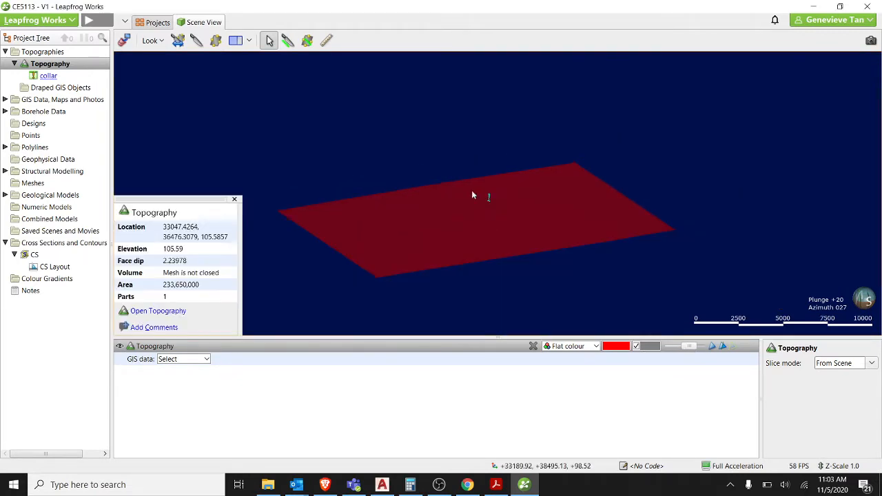
scroll(472, 196, up, 3)
drag(239, 172, 234, 199)
click(234, 199)
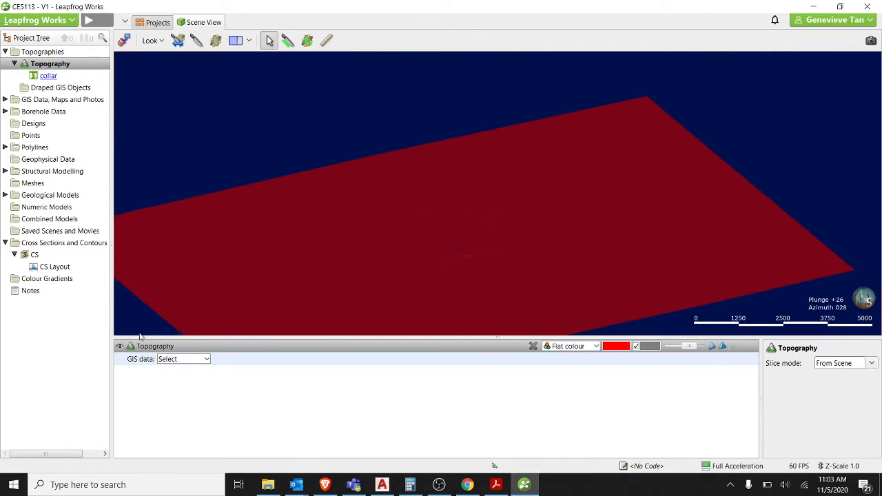
Toggle the Topography surface's visibility off and on, and clear the scene
click(119, 347)
click(120, 348)
click(124, 40)
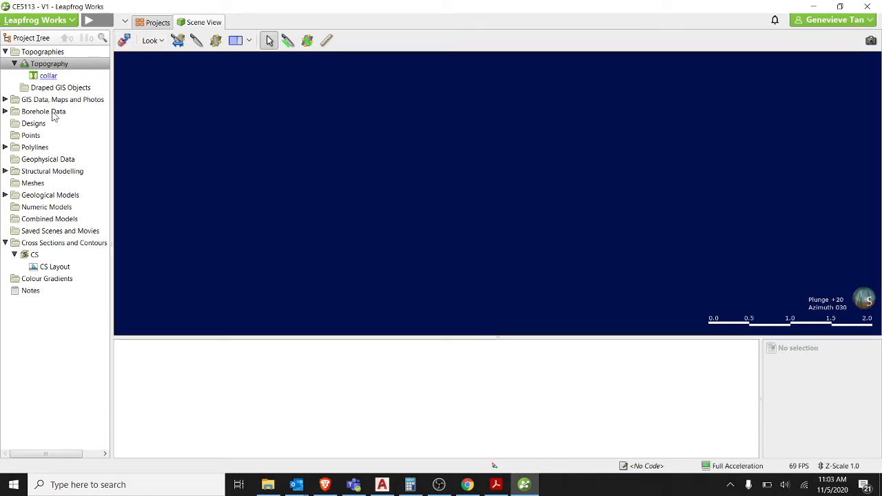
Collapse Topography in the project tree and expand GIS Data, Maps and Photos, Borehole Data and Boreholes to show their contents
click(14, 63)
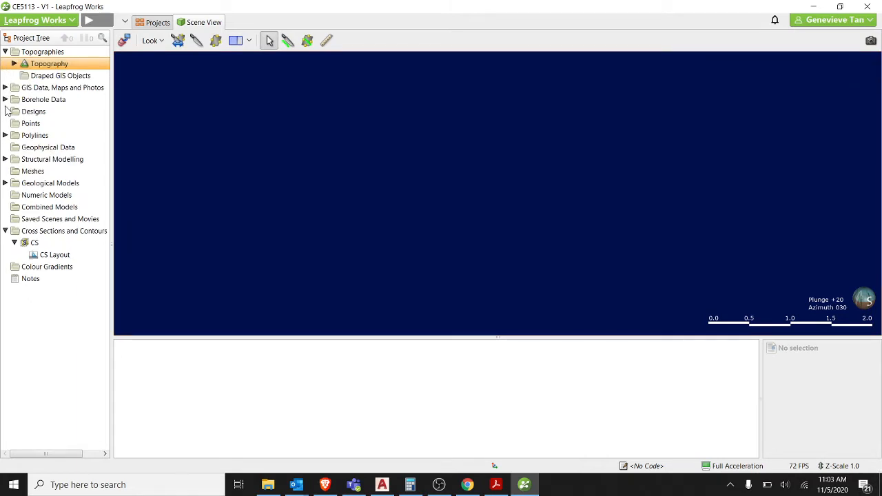
click(5, 88)
click(35, 101)
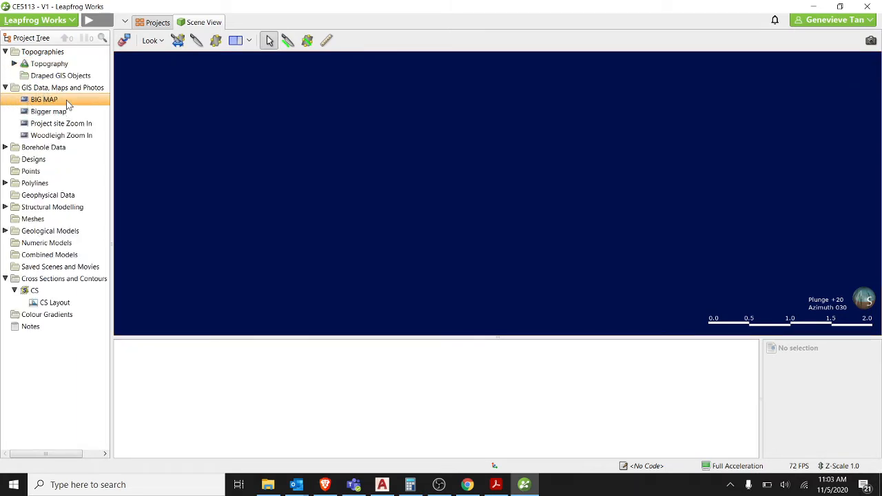
click(5, 148)
click(14, 159)
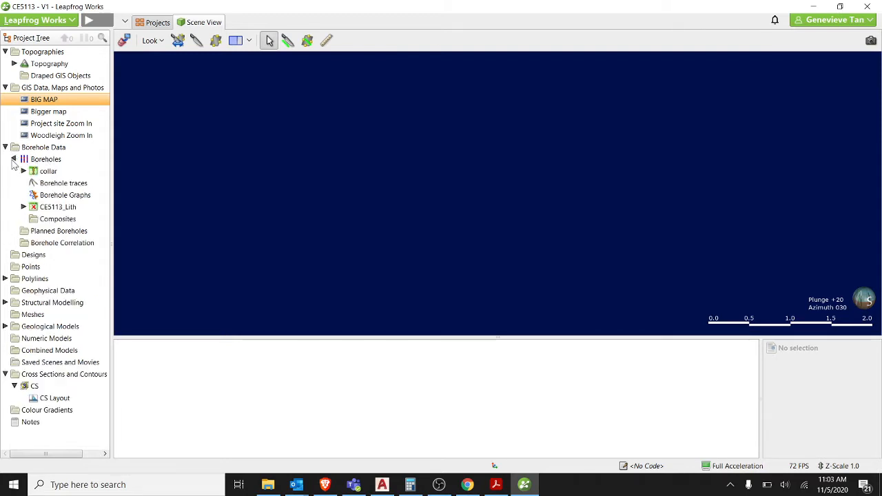
click(45, 172)
click(62, 207)
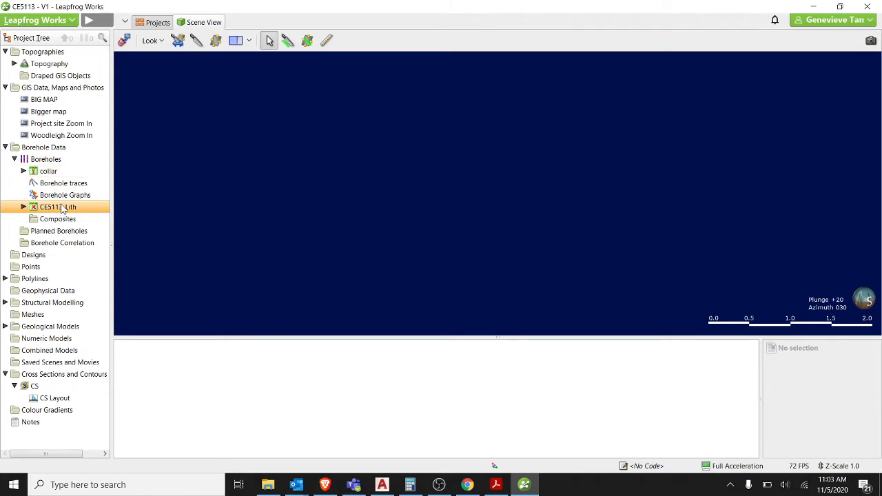
Add the borehole collar points to the scene and look at them up close
drag(61, 174, 503, 197)
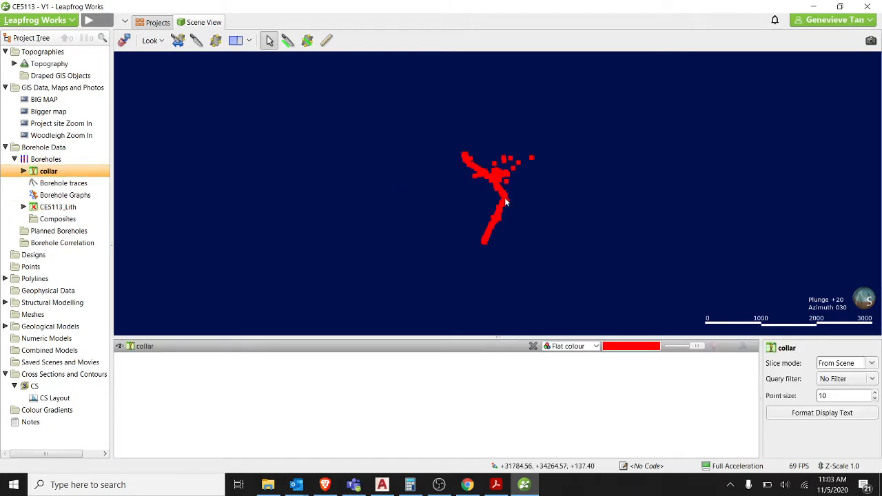
scroll(502, 175, up, 3)
right_drag(583, 174, 383, 242)
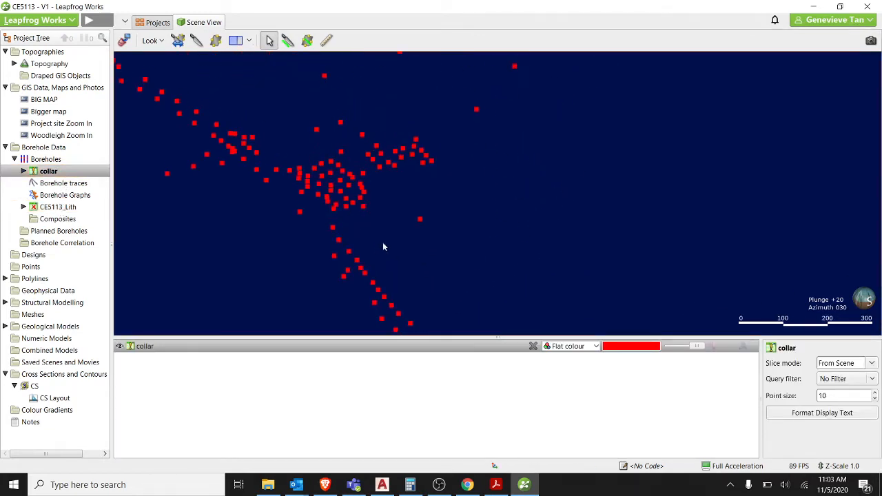
Add Bigger map beneath the collar points and view the borehole alignment from directly above
click(31, 111)
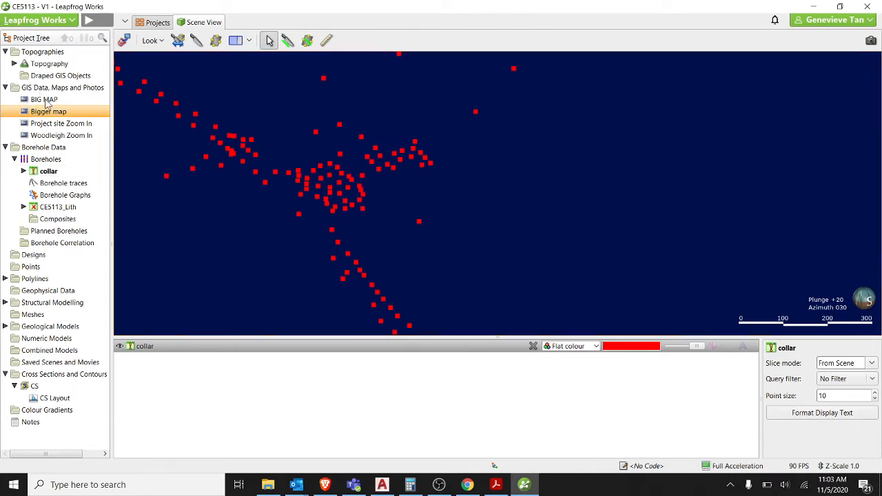
drag(63, 113, 305, 153)
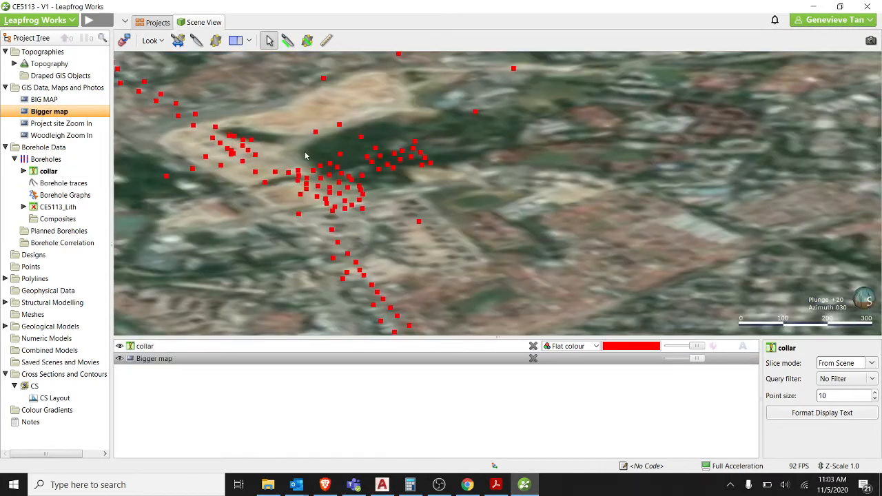
scroll(429, 180, down, 5)
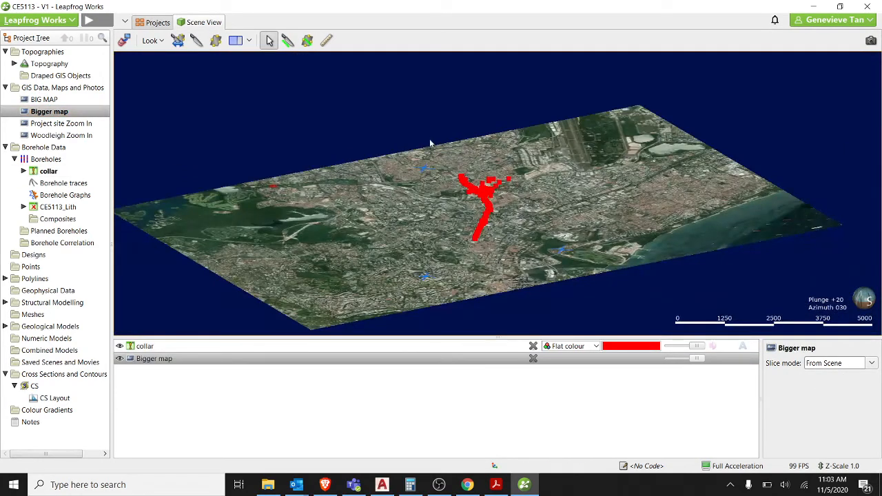
key(d)
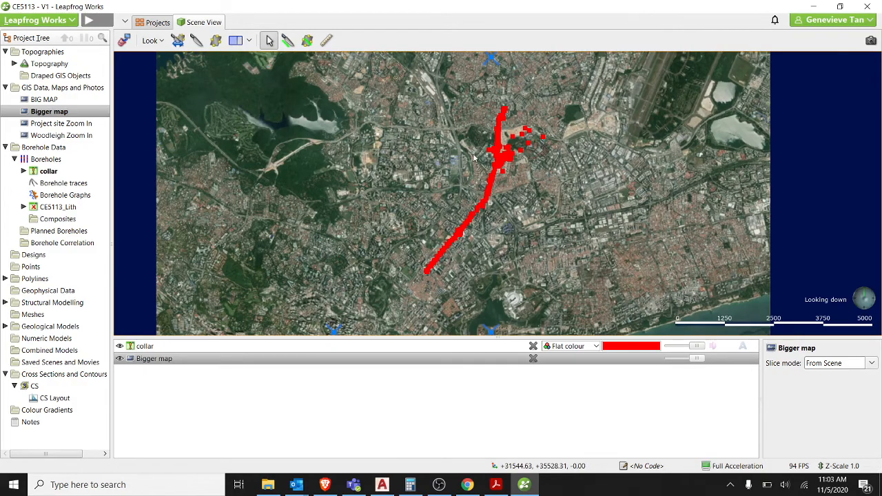
scroll(427, 172, down, 3)
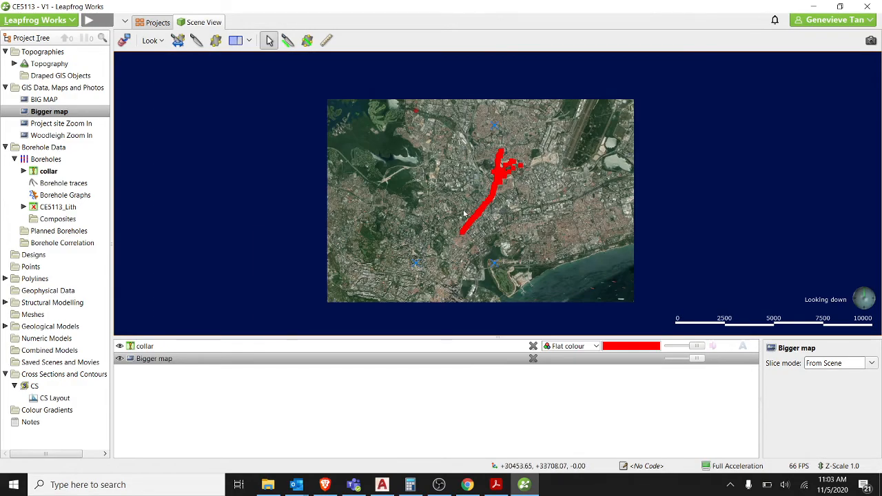
scroll(503, 199, up, 5)
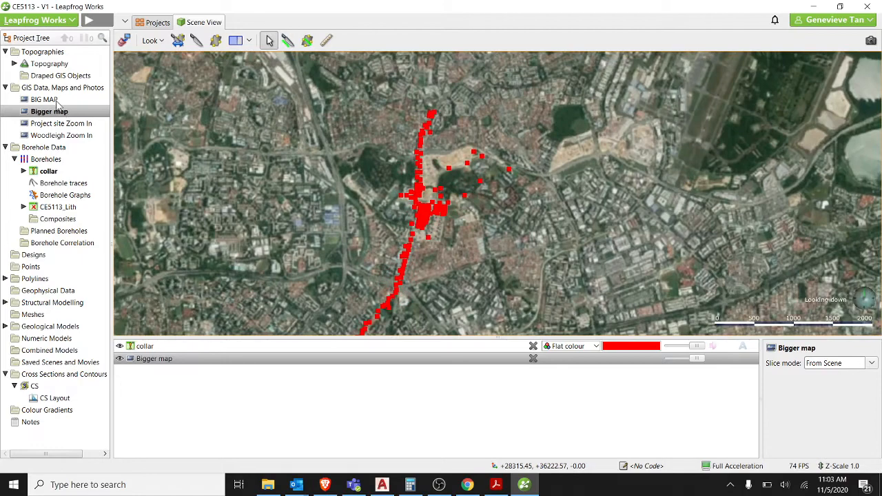
Add BIG MAP and Project site Zoom In to the scene to show the site surroundings
drag(58, 101, 482, 224)
drag(58, 123, 434, 221)
scroll(434, 221, up, 5)
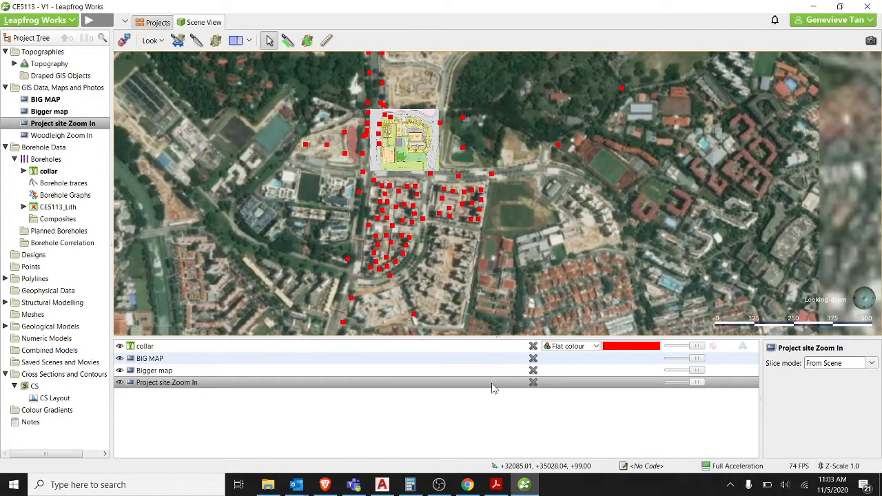
Display the borehole name labels on the collar points, look them over, and hide them again
click(280, 347)
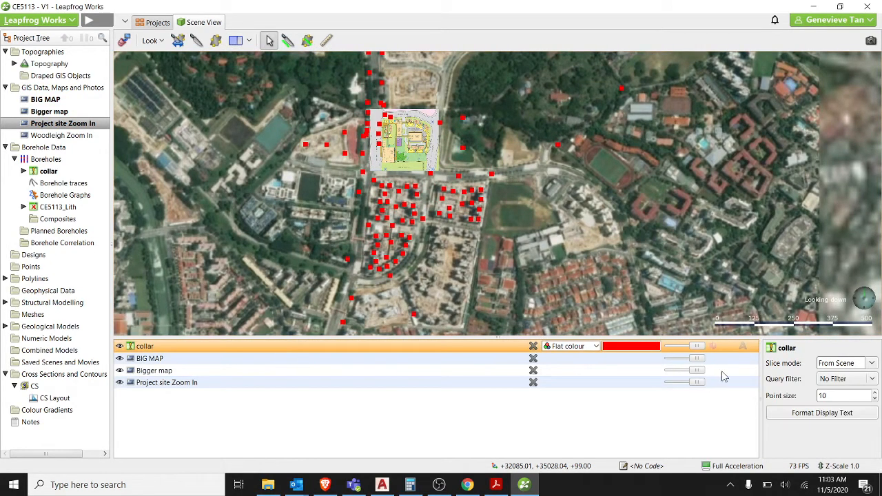
click(742, 347)
scroll(383, 143, up, 5)
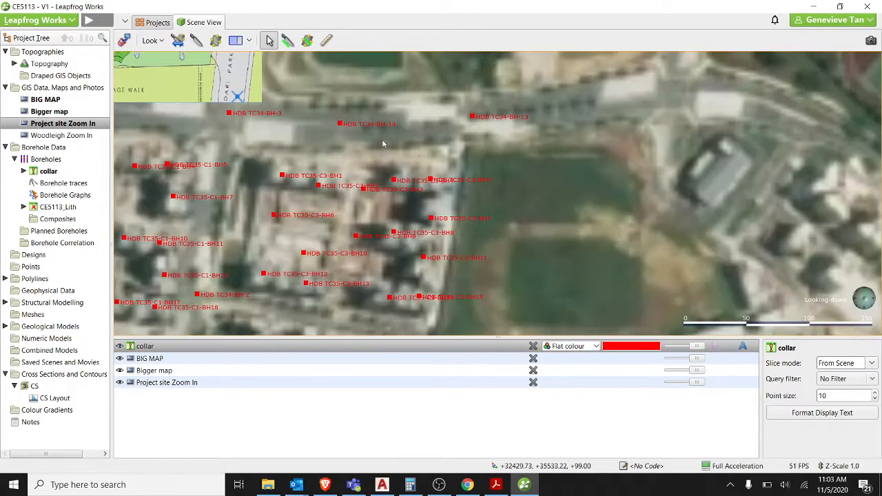
scroll(460, 129, up, 2)
scroll(454, 133, down, 3)
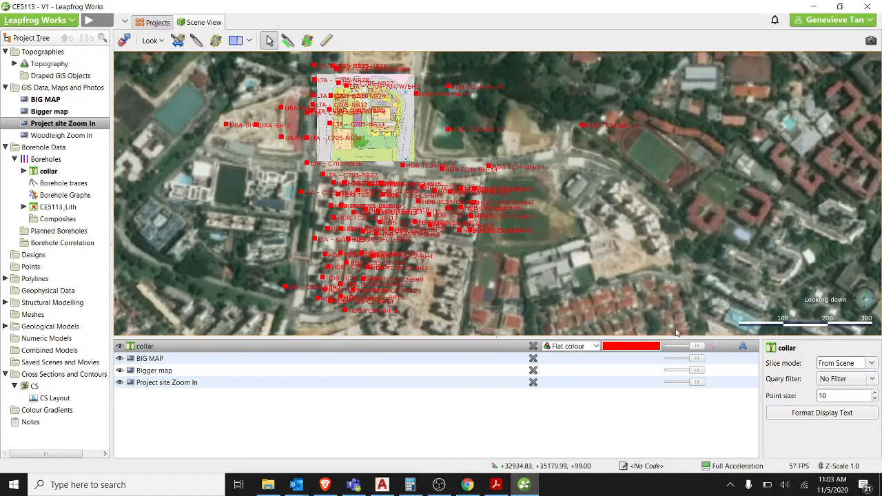
click(743, 347)
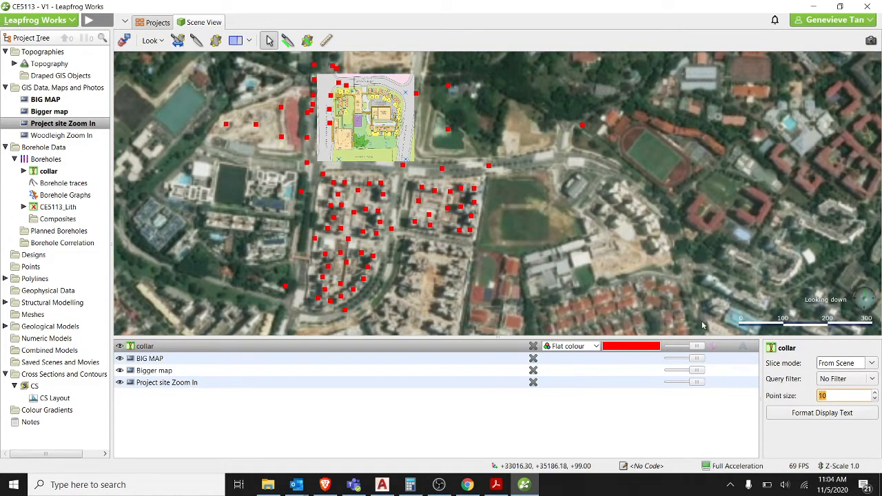
Set the collar point size to 1 and check the extent of BIG MAP within the surrounding Bigger map
click(663, 358)
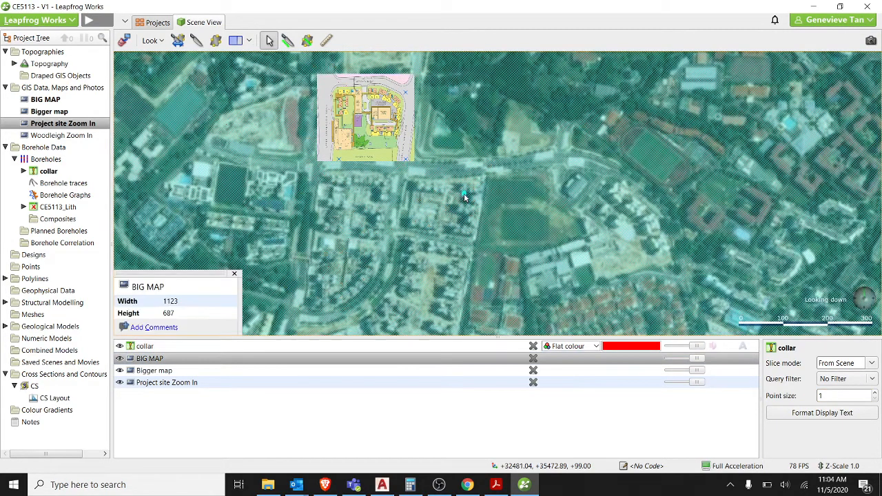
click(498, 347)
scroll(452, 205, down, 5)
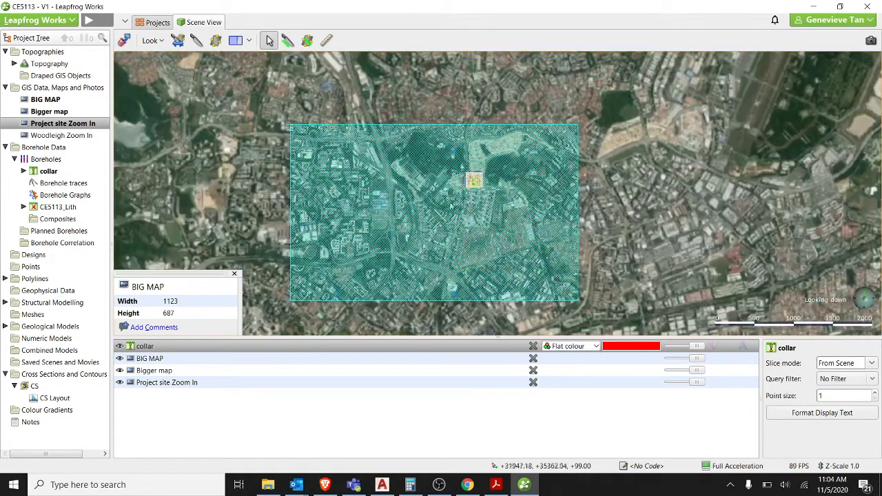
scroll(451, 205, down, 4)
click(748, 142)
scroll(463, 199, up, 4)
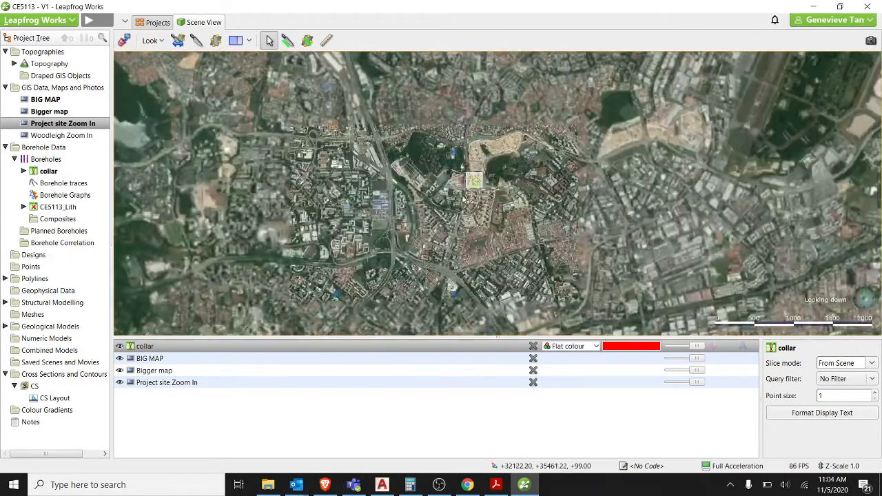
scroll(464, 199, up, 3)
scroll(468, 193, down, 4)
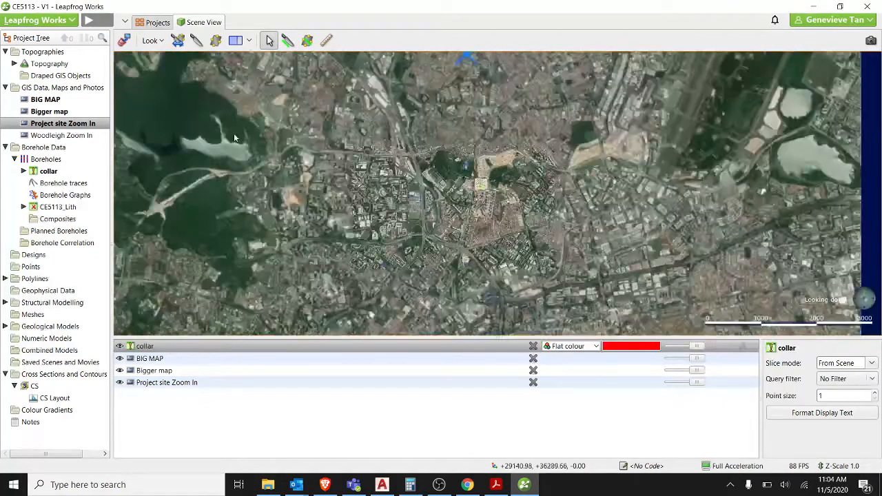
scroll(234, 137, down, 4)
middle_drag(513, 194, 446, 169)
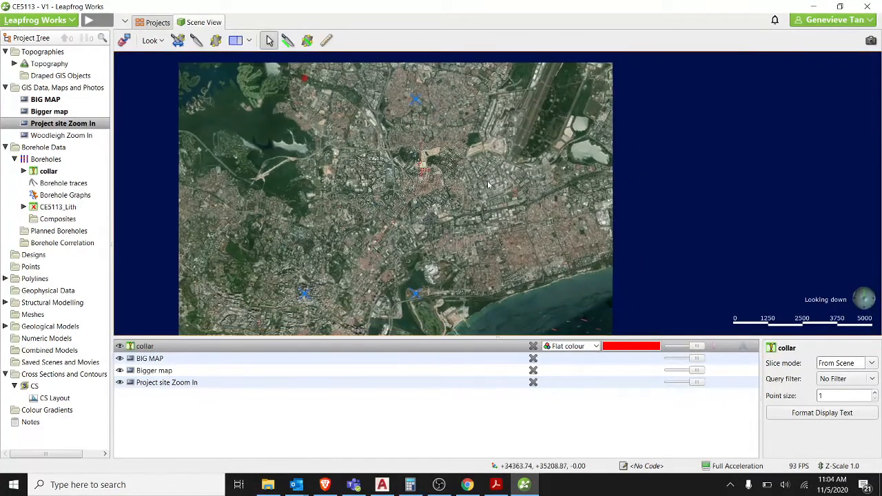
Hide BIG MAP, Bigger map and Project site Zoom In so only the collar points are shown
click(120, 359)
click(120, 370)
click(120, 382)
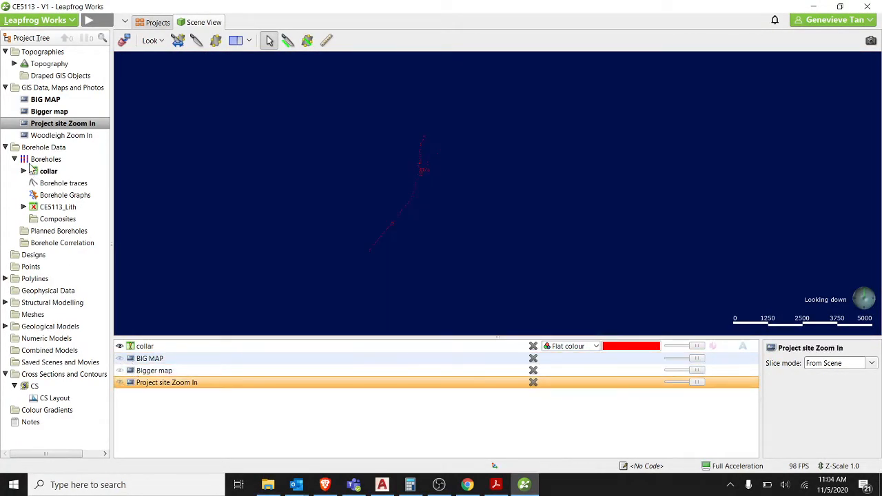
Show Project site Zoom In again and examine the site plan up close from a slightly tilted view
drag(55, 126, 497, 177)
scroll(498, 177, up, 8)
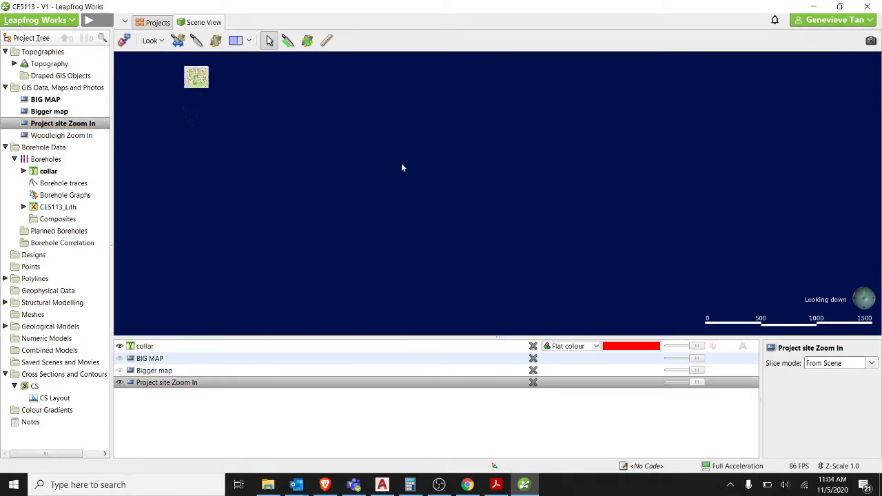
middle_drag(293, 144, 468, 250)
scroll(468, 250, up, 2)
middle_drag(172, 162, 435, 253)
drag(437, 254, 458, 236)
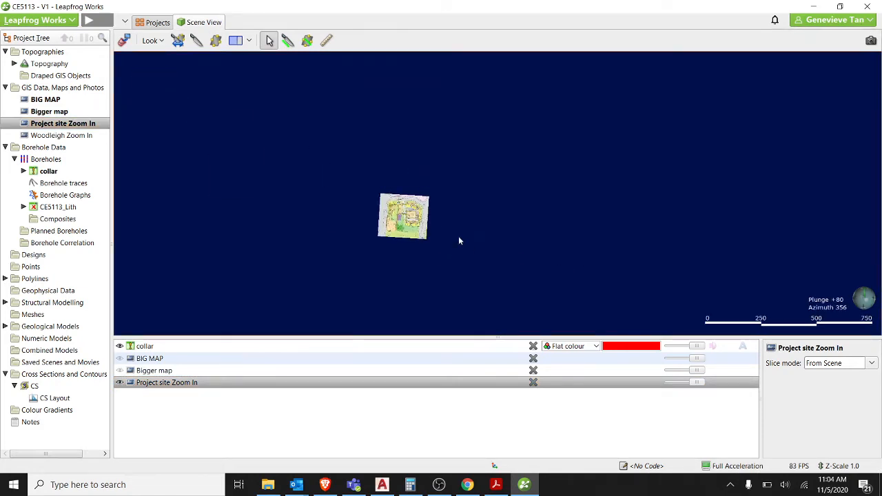
scroll(455, 236, up, 2)
scroll(448, 243, up, 3)
scroll(492, 244, down, 1)
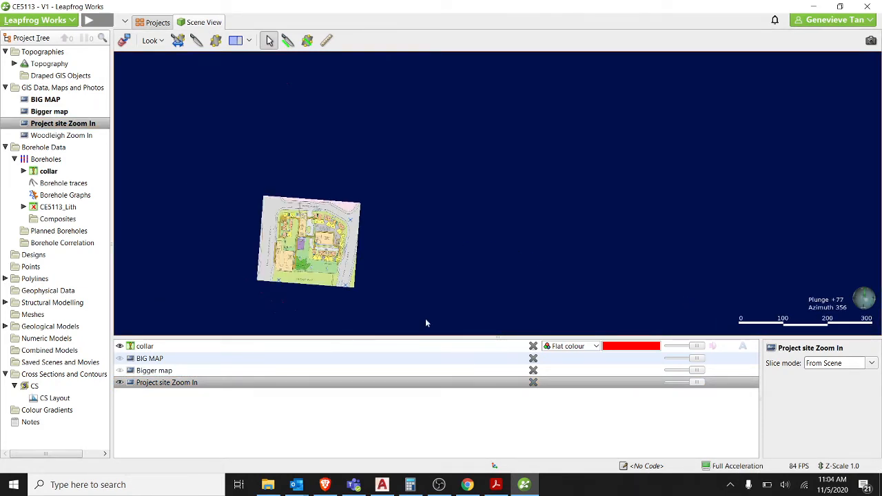
Add the CE5113_Lith borehole intervals to the scene around the project site plan
drag(58, 207, 452, 188)
scroll(482, 207, down, 2)
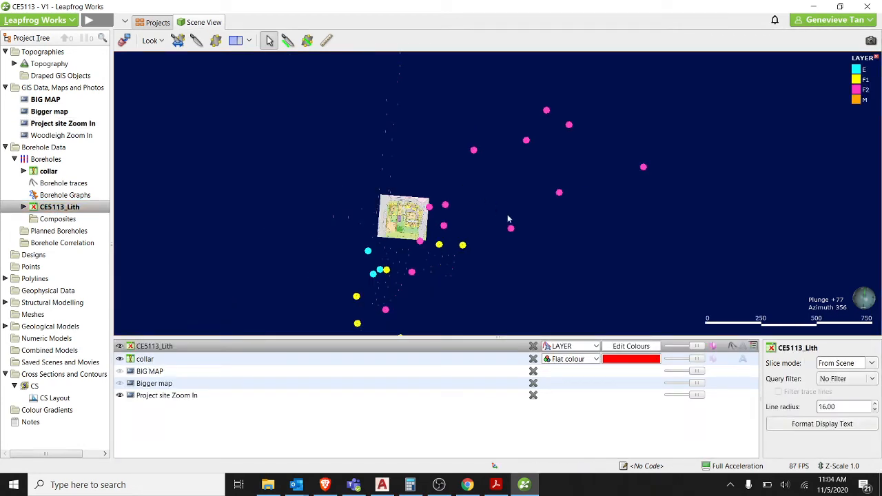
scroll(508, 220, up, 1)
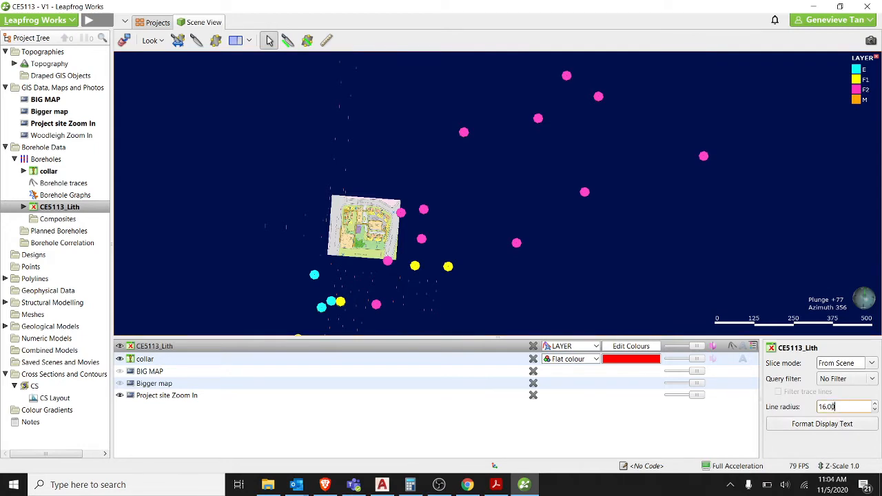
Set the CE5113_Lith line radius to 5 and view the boreholes around the project site plan from an oblique angle
drag(835, 407, 801, 407)
text(5)
key(Return)
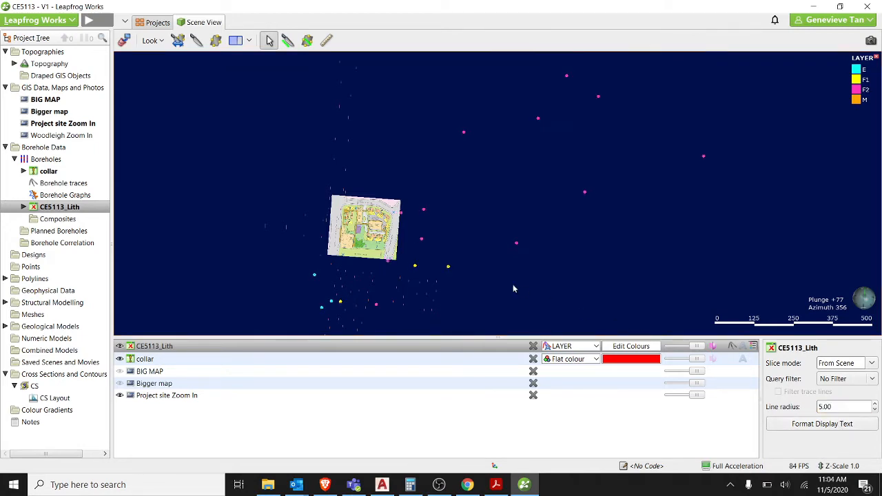
drag(459, 274, 442, 230)
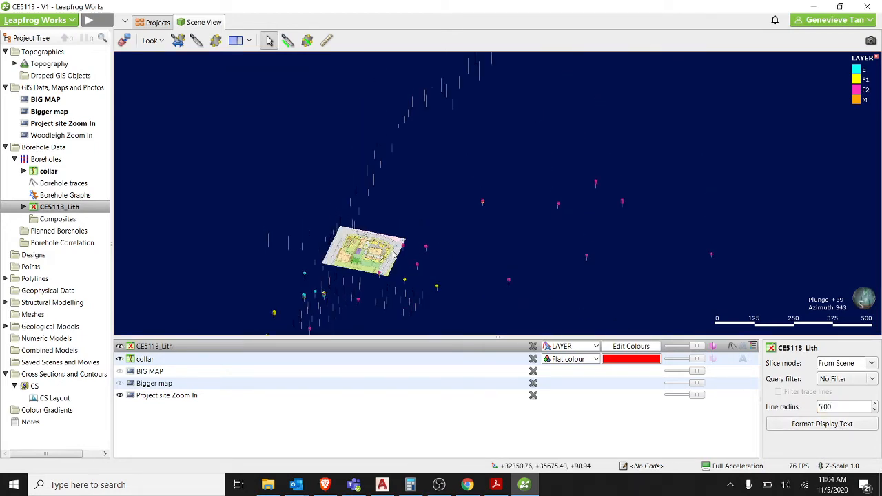
scroll(354, 272, up, 5)
middle_drag(355, 276, 437, 174)
drag(456, 250, 447, 239)
middle_drag(514, 194, 611, 176)
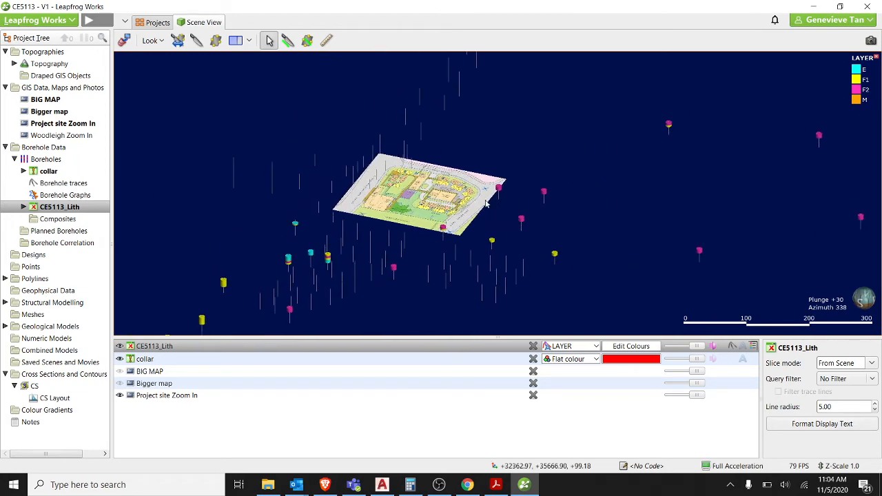
Make all lithology codes visible in the LAYER legend of CE5113_Lith
click(644, 346)
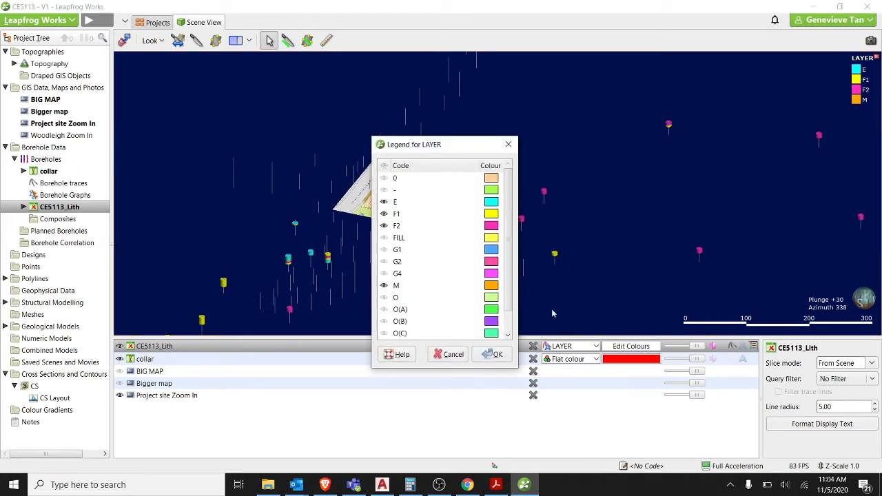
click(384, 166)
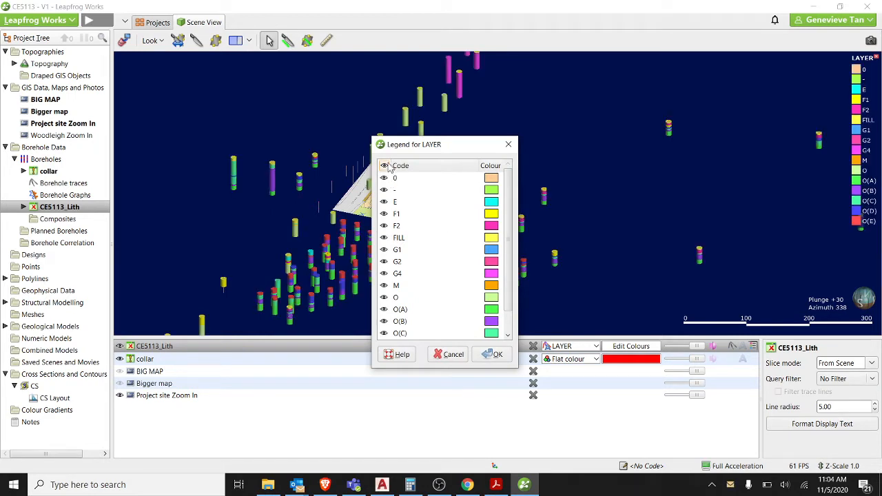
drag(404, 146, 556, 93)
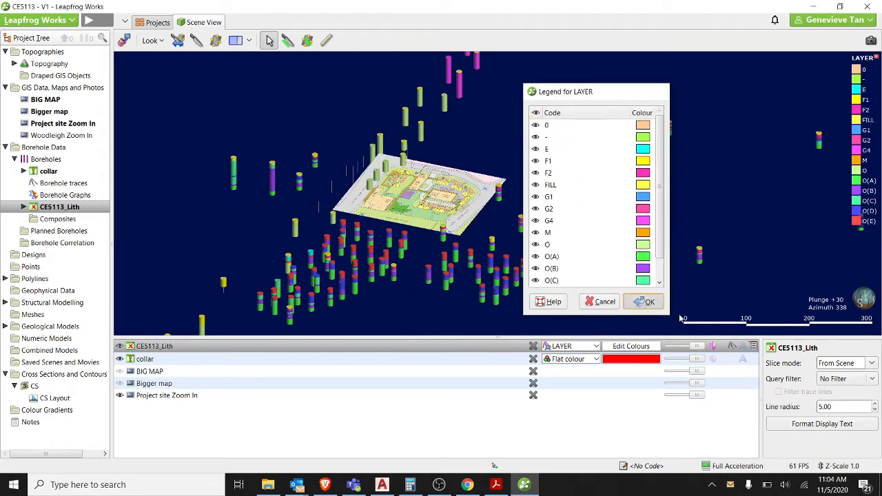
click(646, 302)
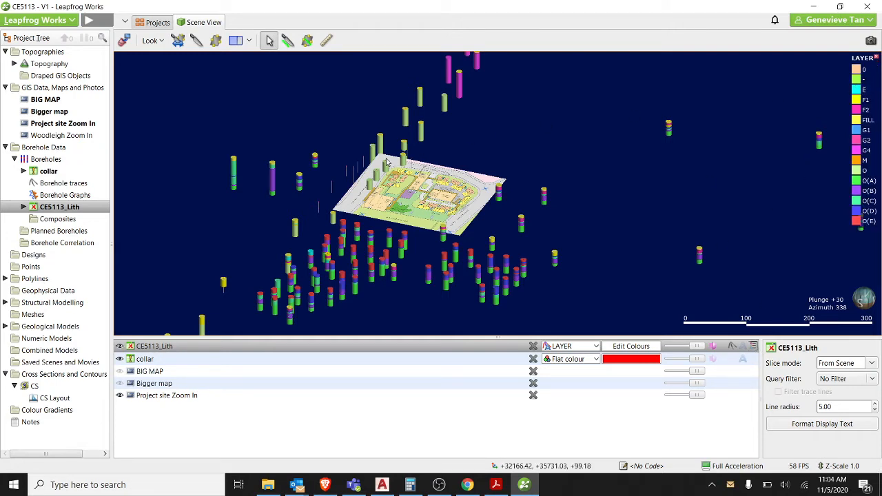
Try a much thinner line radius for the CE5113_Lith boreholes, then set it to 1
scroll(432, 156, up, 5)
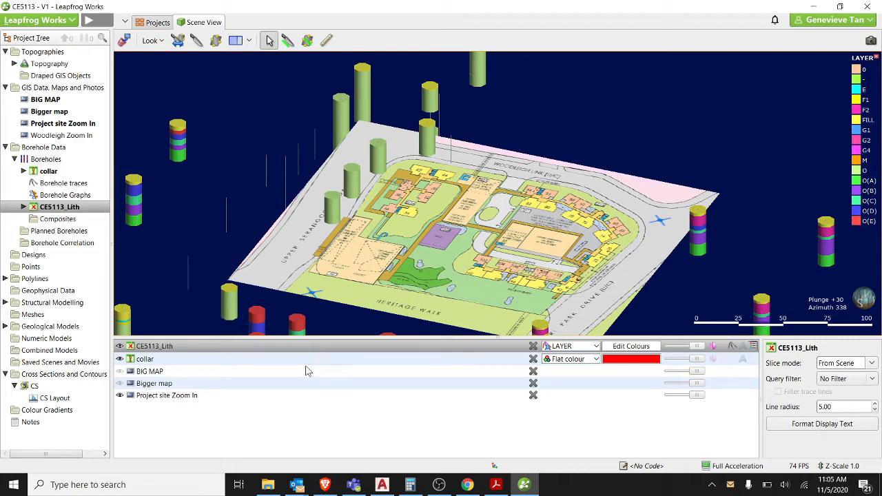
double_click(832, 407)
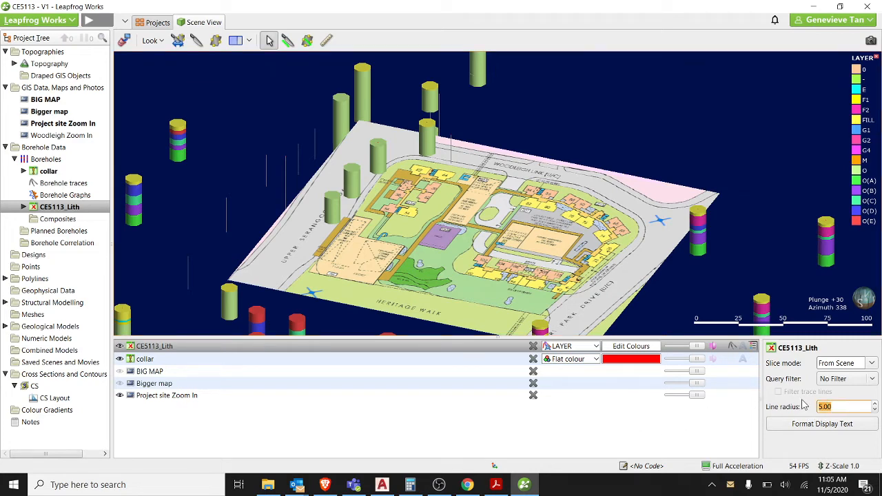
text(0.15)
text(0)
key(Return)
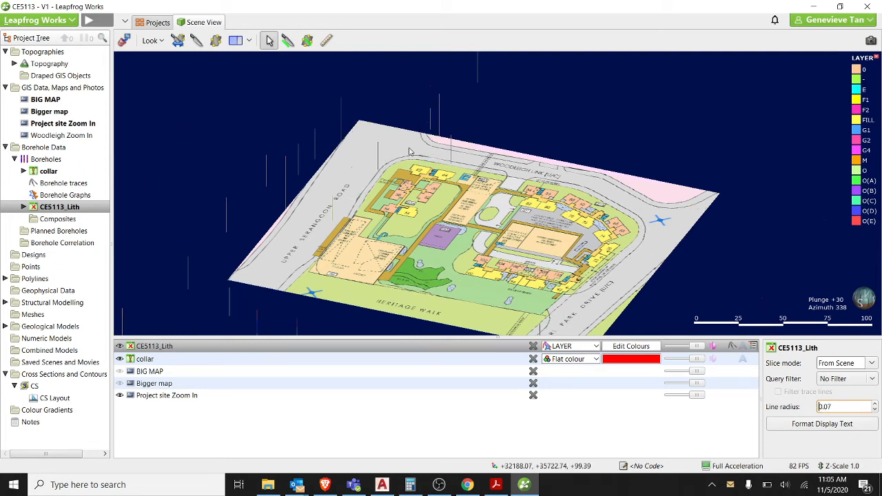
text(1)
key(Return)
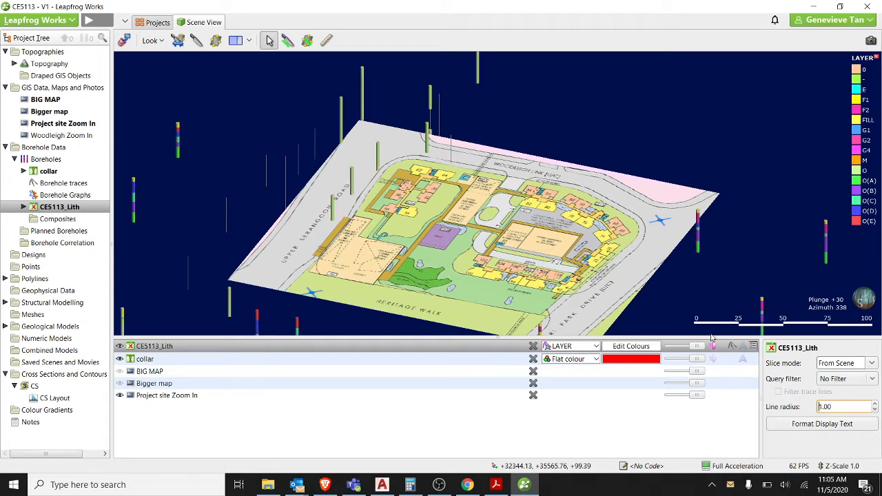
Limit the CE5113_Lith LAYER legend to the codes E, F1 and F2, hiding all others
click(243, 276)
click(479, 358)
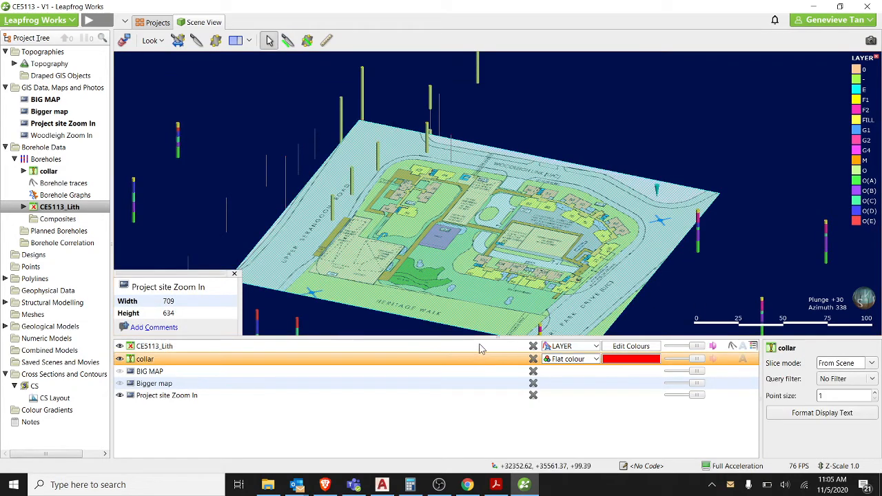
click(483, 347)
click(631, 346)
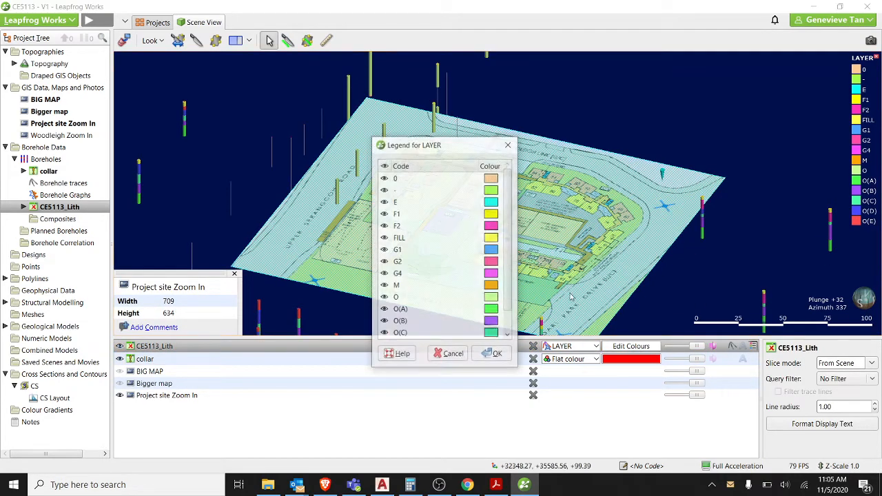
click(384, 165)
click(391, 201)
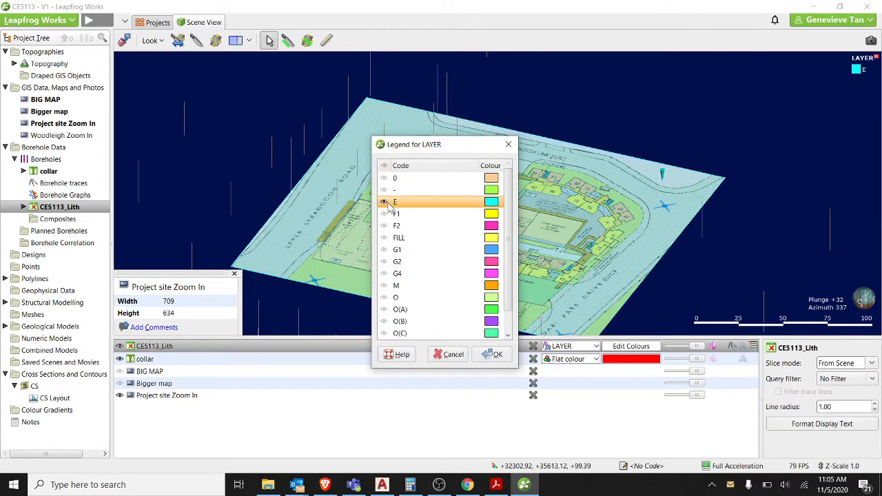
click(384, 213)
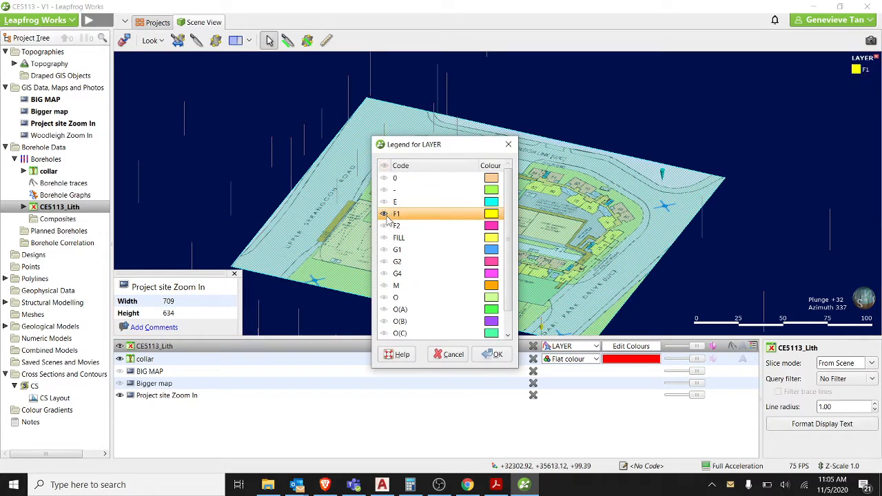
click(384, 225)
click(384, 201)
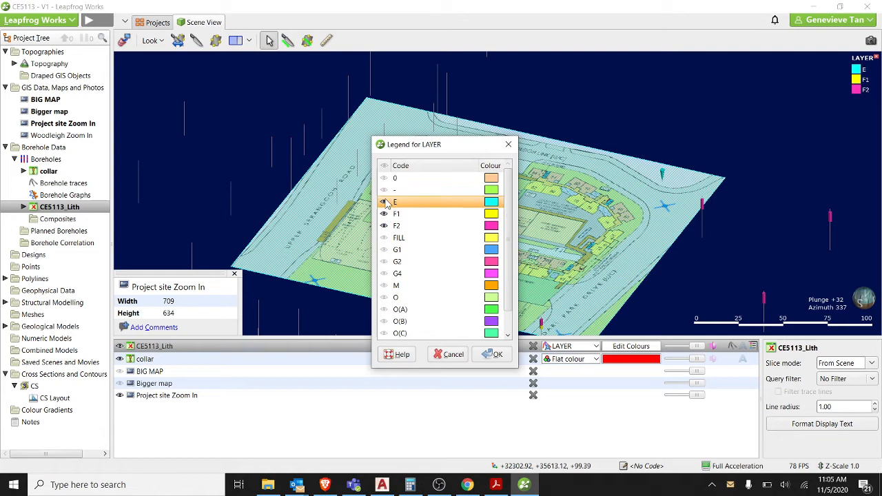
click(493, 354)
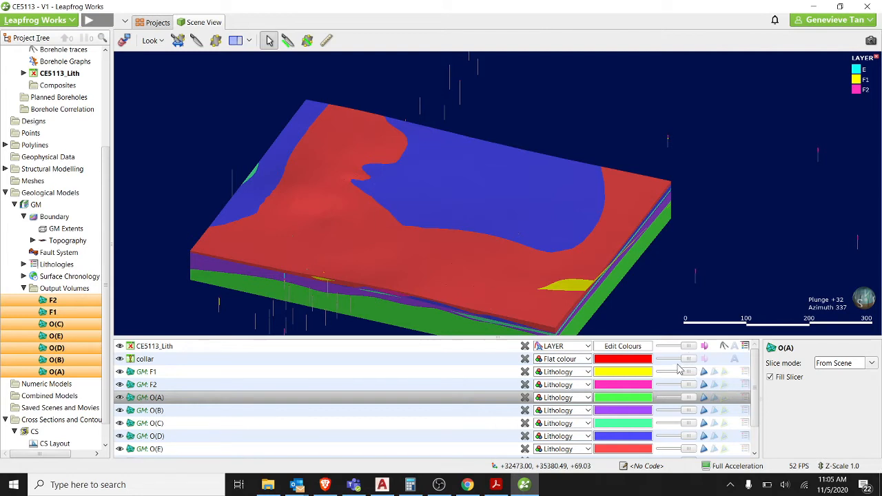
Make the collar points and all seven GM output volumes, from F1 to O(E), semi-transparent
drag(689, 359, 673, 360)
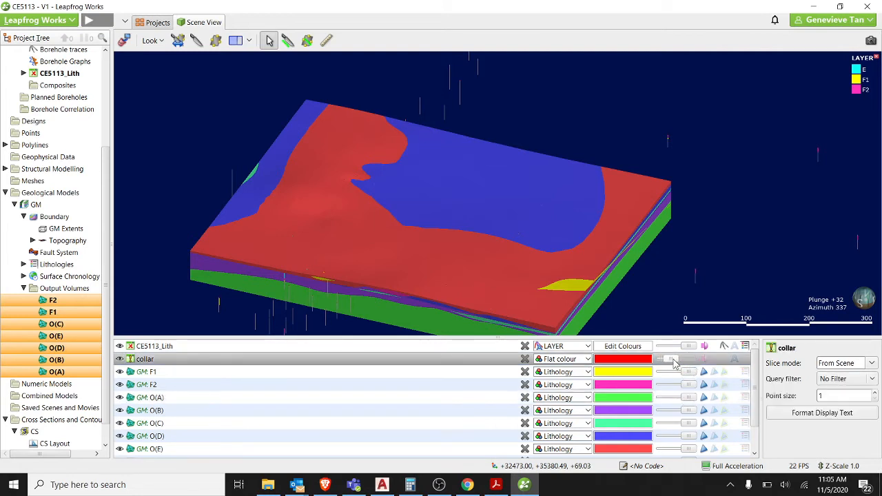
click(702, 288)
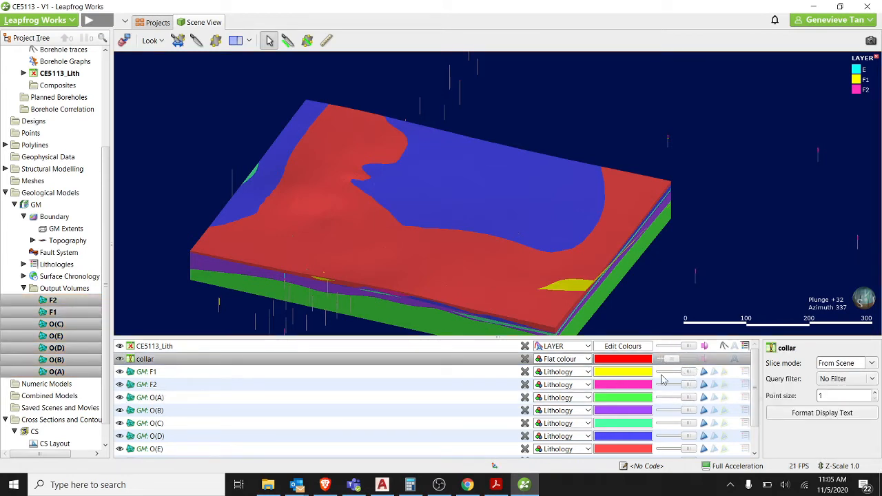
click(517, 376)
scroll(518, 414, down, 1)
shift+click(518, 416)
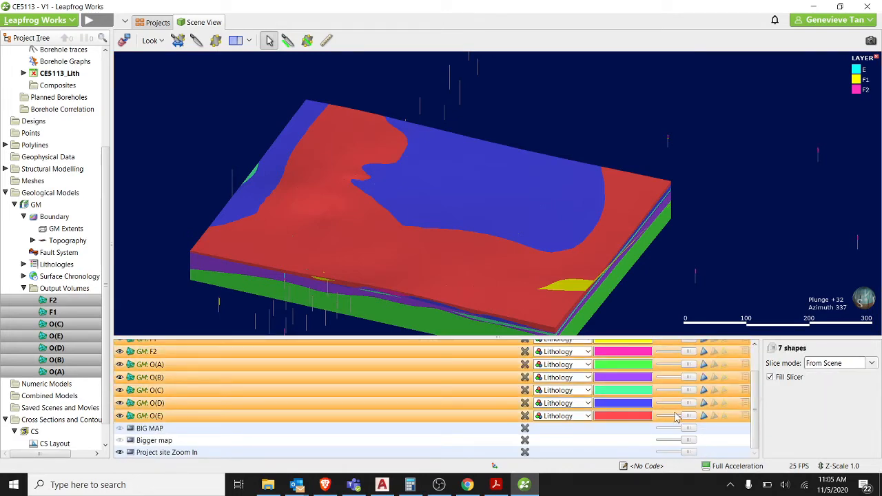
drag(686, 416, 672, 416)
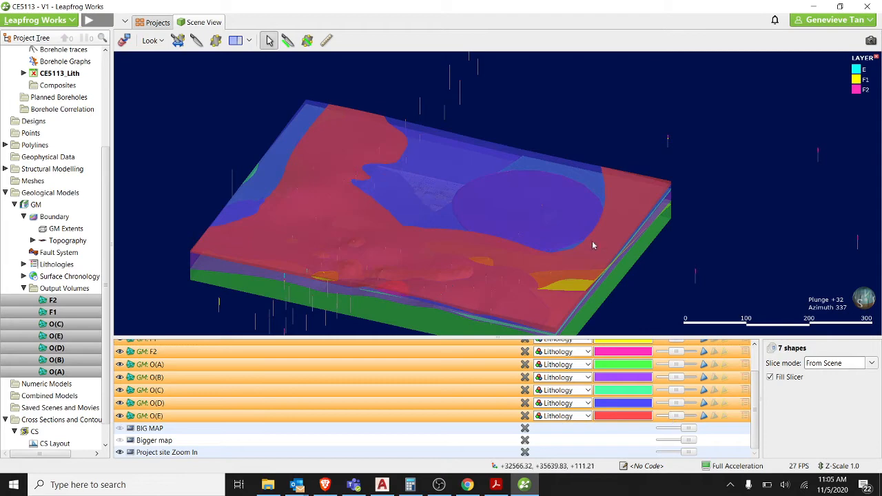
click(401, 234)
Add the GM Boundary to the scene and hide the F1, F2, O(A) and O(B) volumes
drag(53, 217, 272, 205)
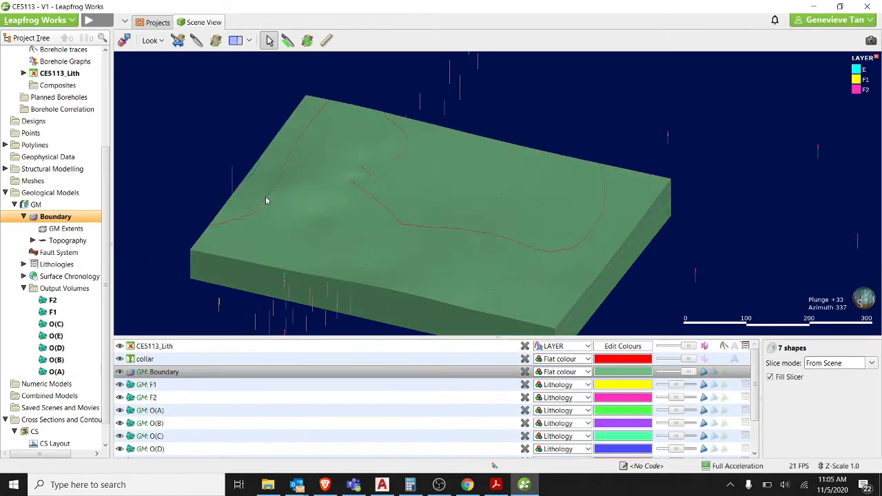
click(130, 385)
click(120, 397)
click(119, 384)
click(119, 410)
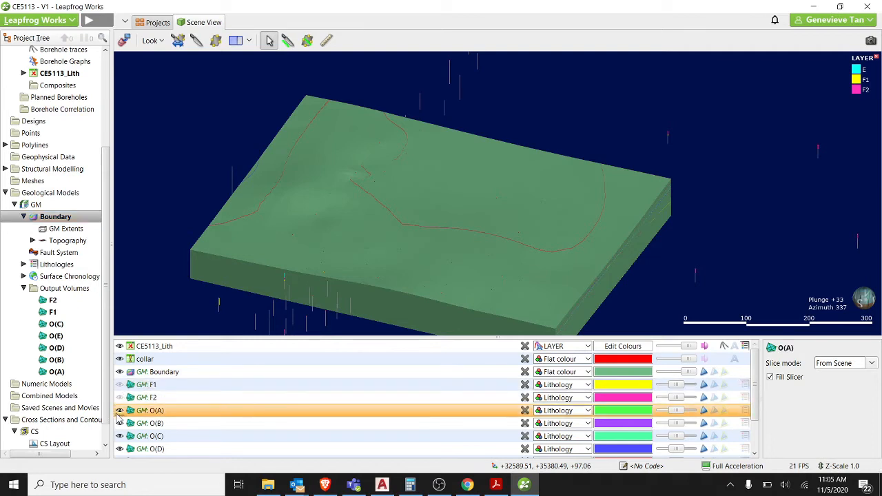
click(119, 423)
click(120, 411)
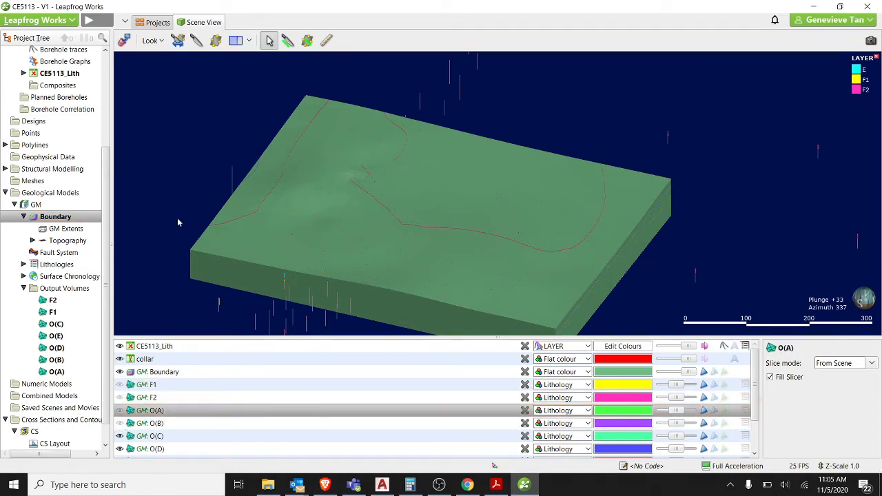
Clear the scene and add all Output Volumes of the GM geological model
click(128, 39)
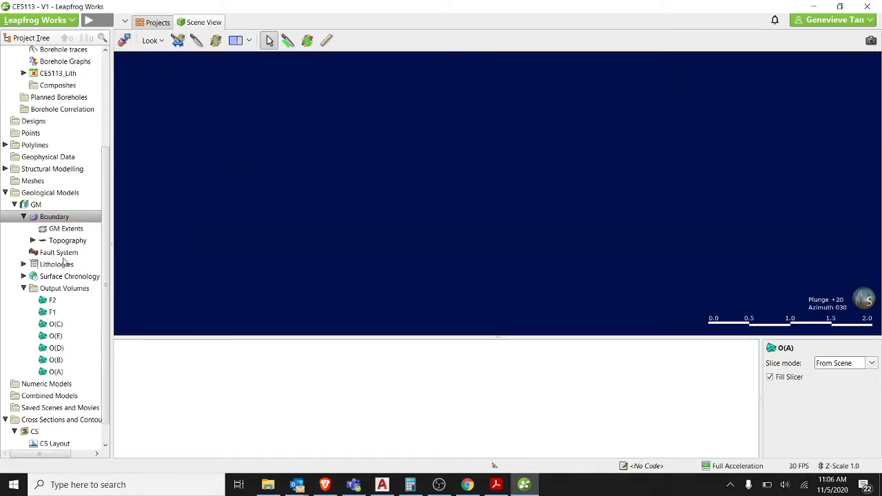
click(57, 290)
drag(69, 289, 331, 234)
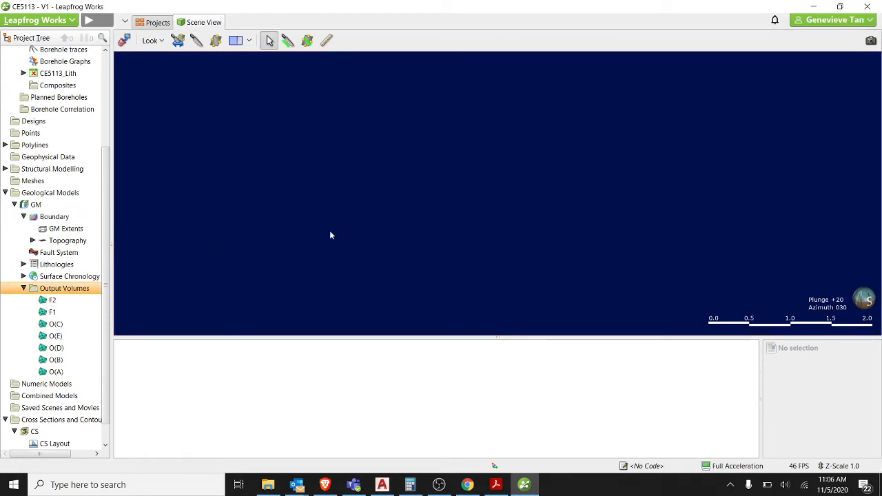
Add the Project site Zoom In map to the scene with the geological volumes and inspect its position
scroll(56, 117, up, 4)
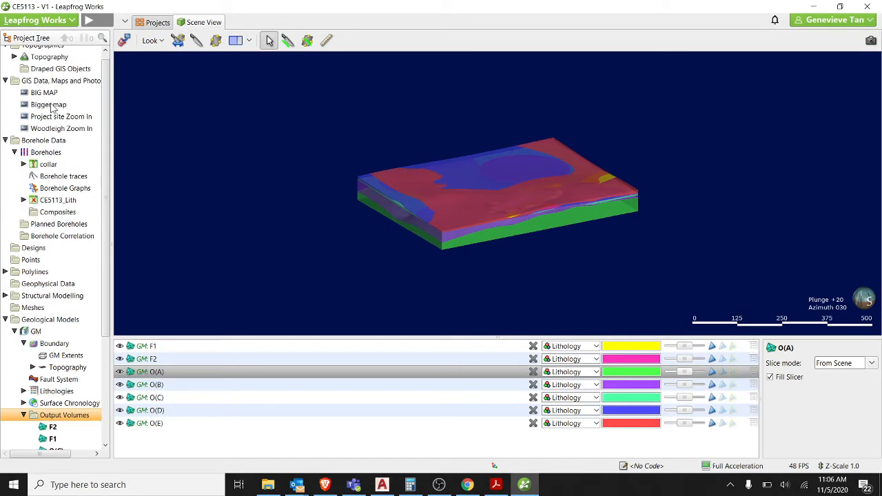
drag(60, 116, 491, 210)
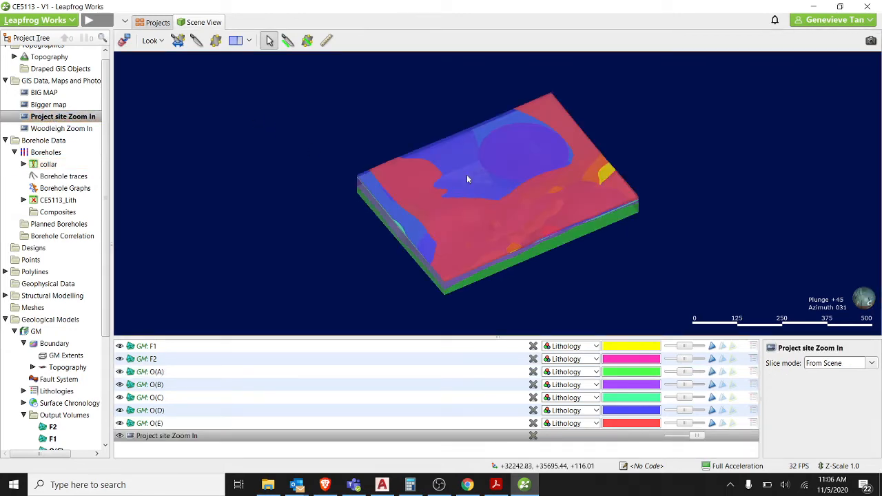
scroll(434, 200, up, 5)
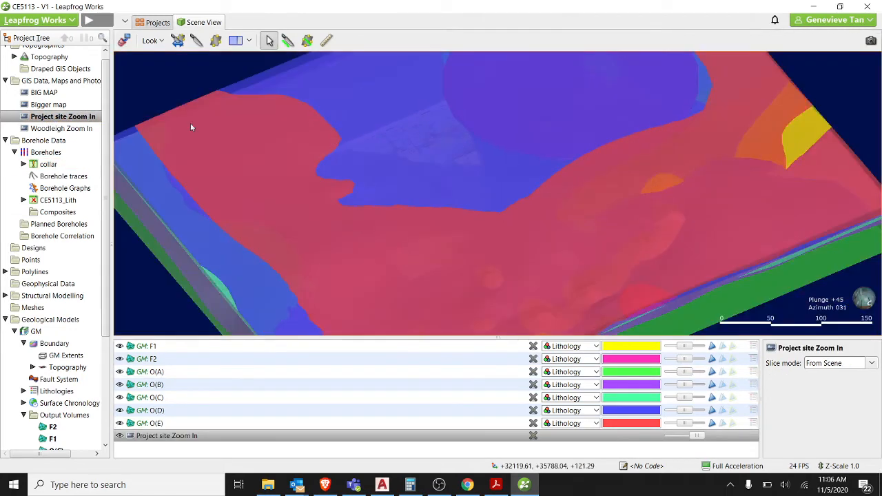
Set the elevation of the Project site Zoom In map to 130
right_click(47, 118)
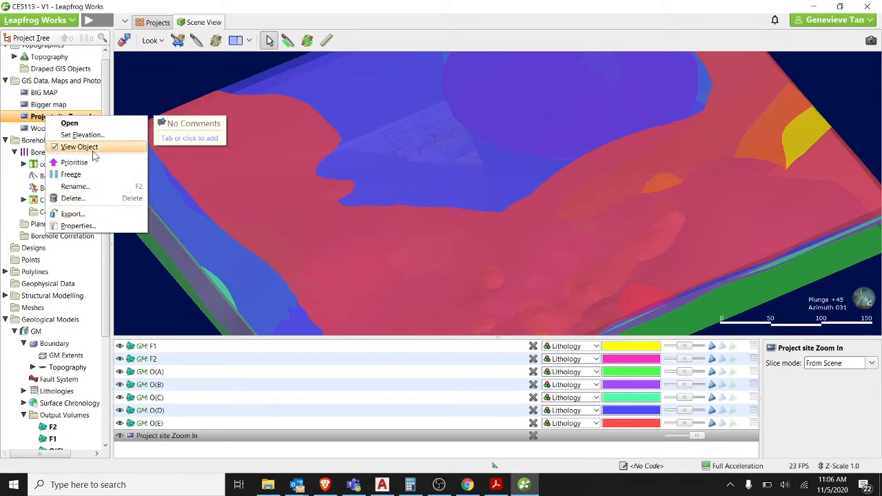
click(44, 121)
right_click(44, 121)
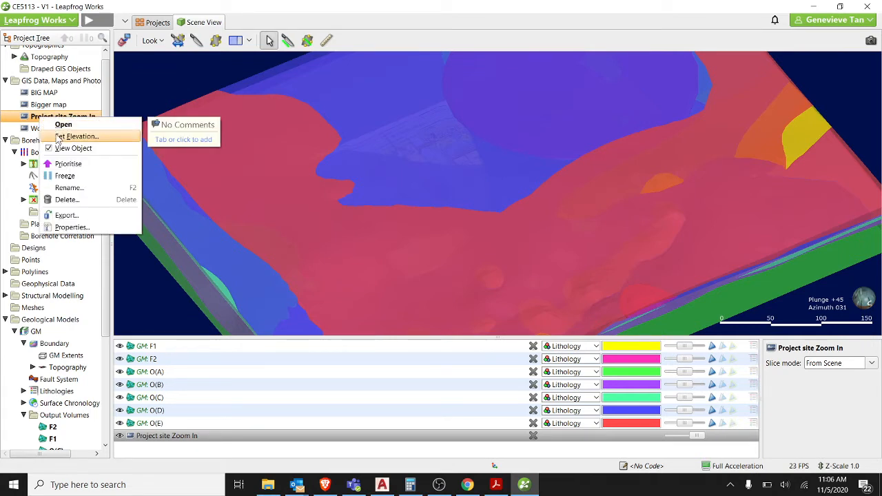
click(79, 135)
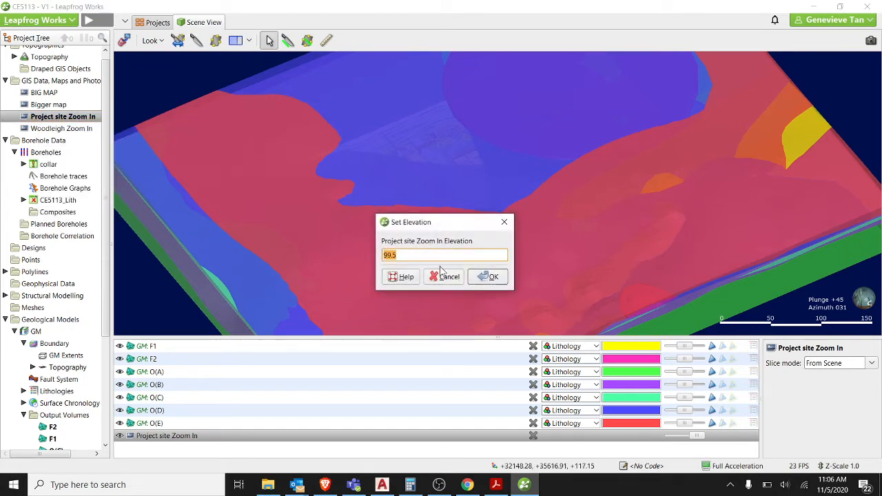
text(130)
click(498, 276)
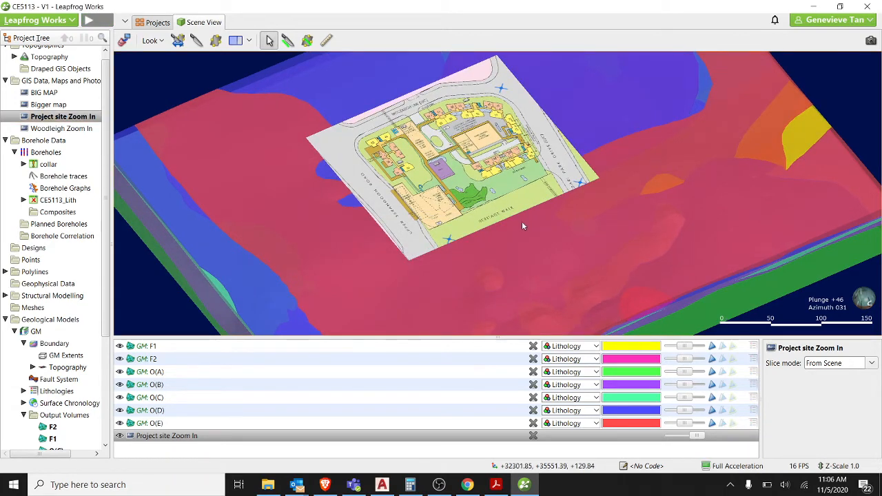
Draw a slice line in plan view across the northern part of the Project site Zoom In map
key(d)
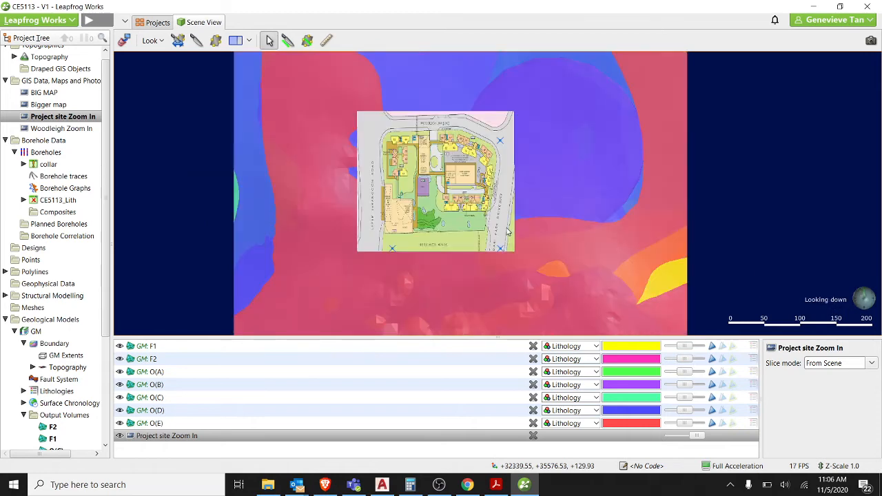
scroll(508, 232, up, 3)
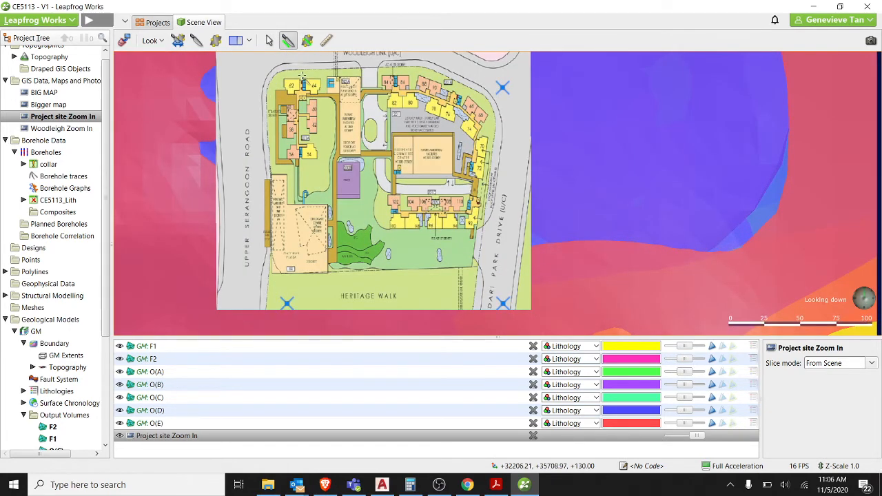
right_drag(301, 74, 276, 160)
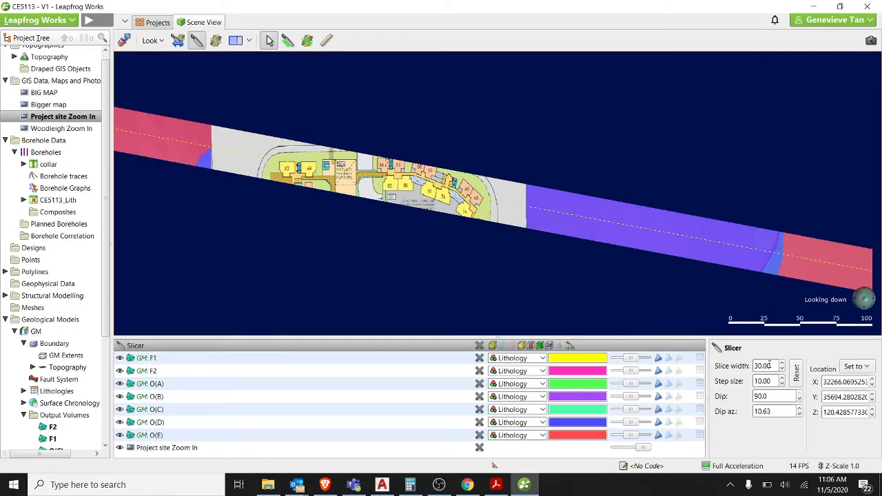
Preview the slicer's remove-front and remove-back modes, and return to the thick slice
click(502, 346)
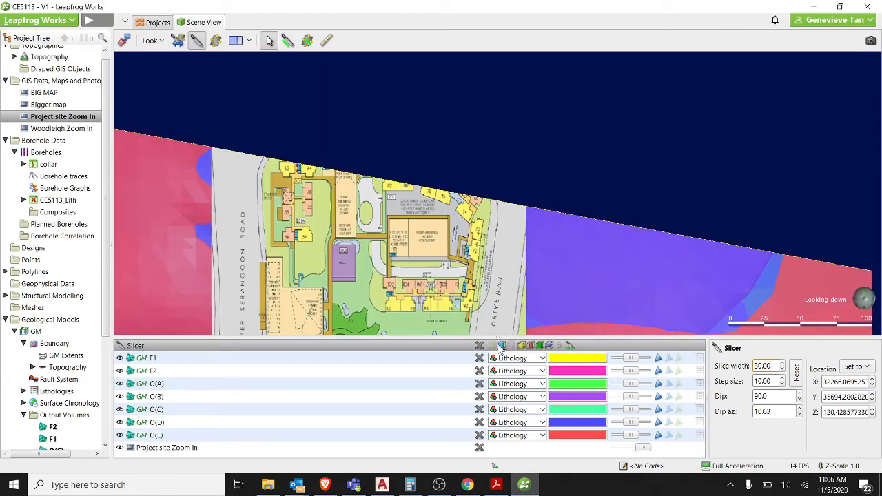
click(493, 347)
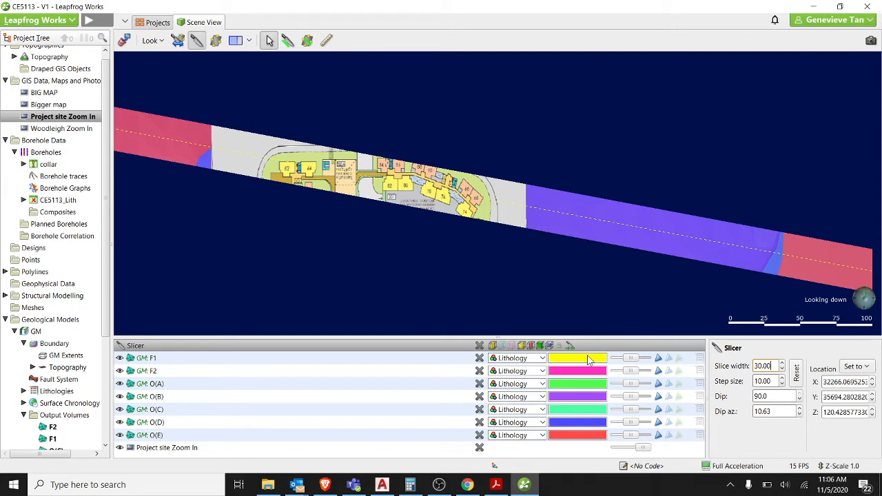
click(501, 345)
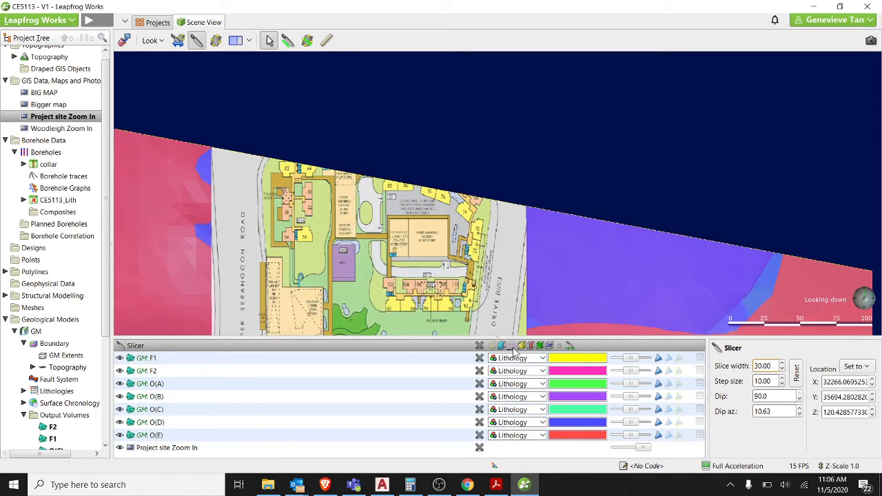
click(511, 347)
click(493, 347)
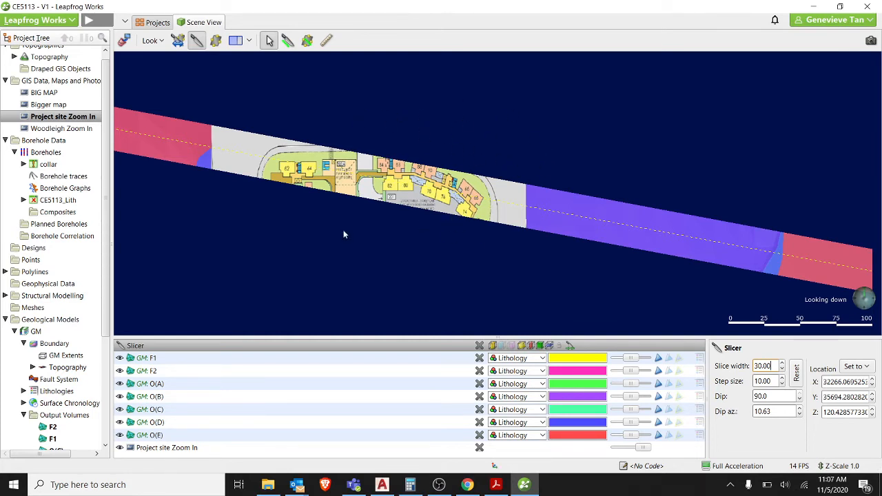
Set the slice width to 1 and examine the thin section both face-on and from above
double_click(773, 366)
text(1)
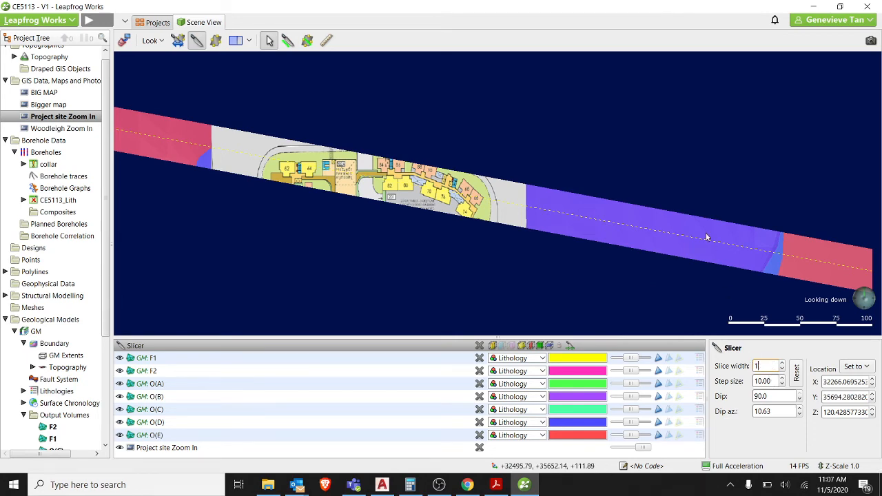
key(Return)
drag(609, 181, 544, 219)
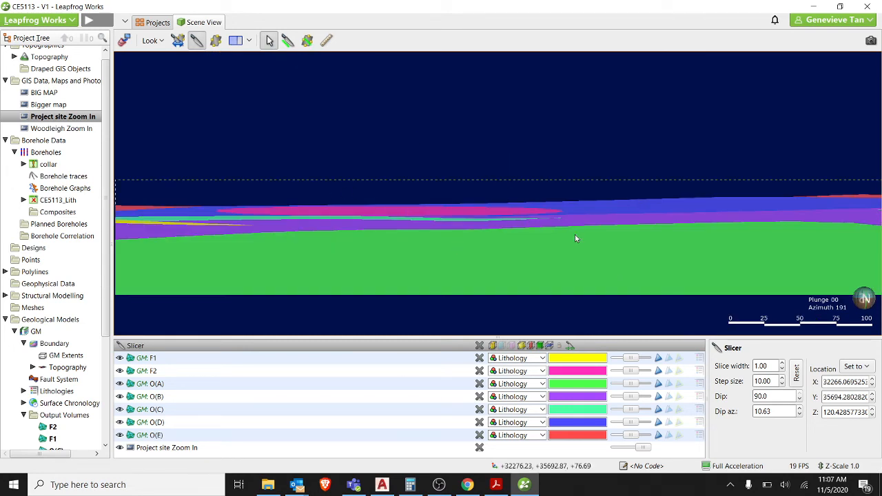
key(d)
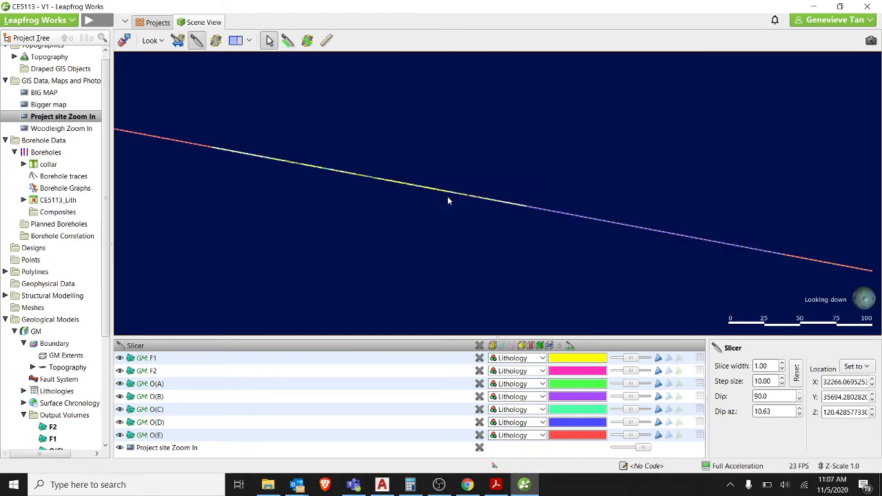
key(l)
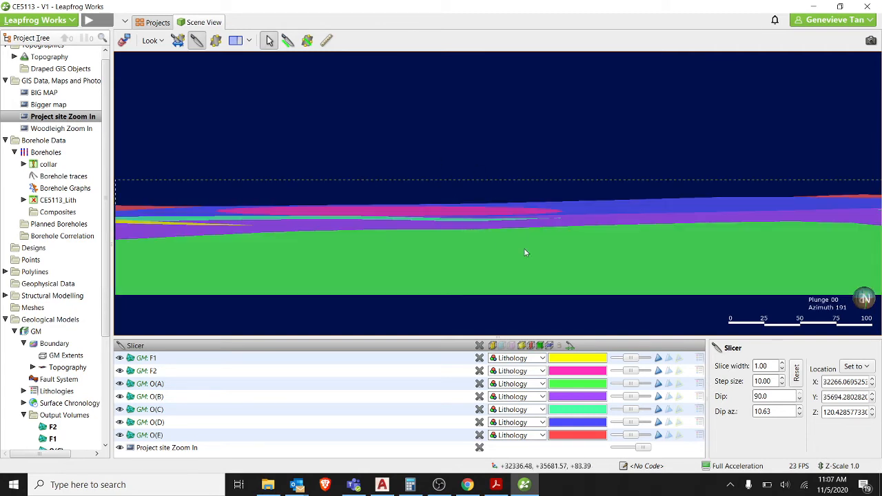
key(d)
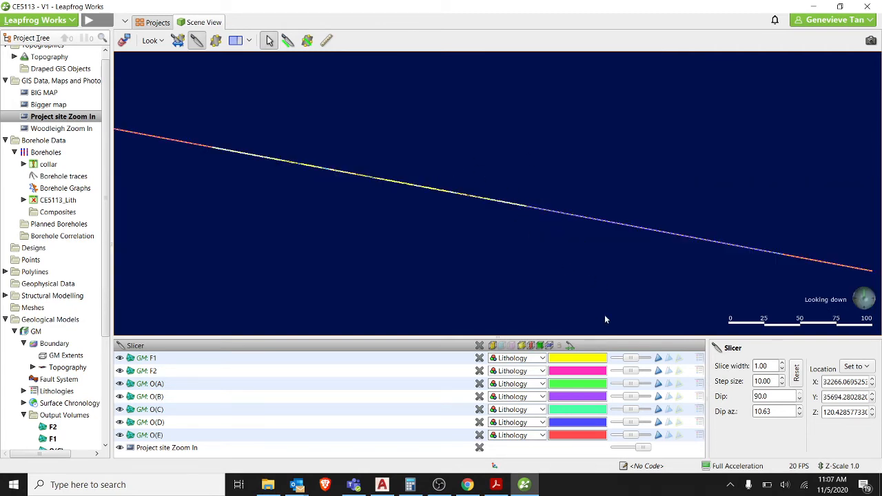
Switch the slicer to the remove-front mode and inspect the cut model face-on and in plan
click(501, 346)
key(l)
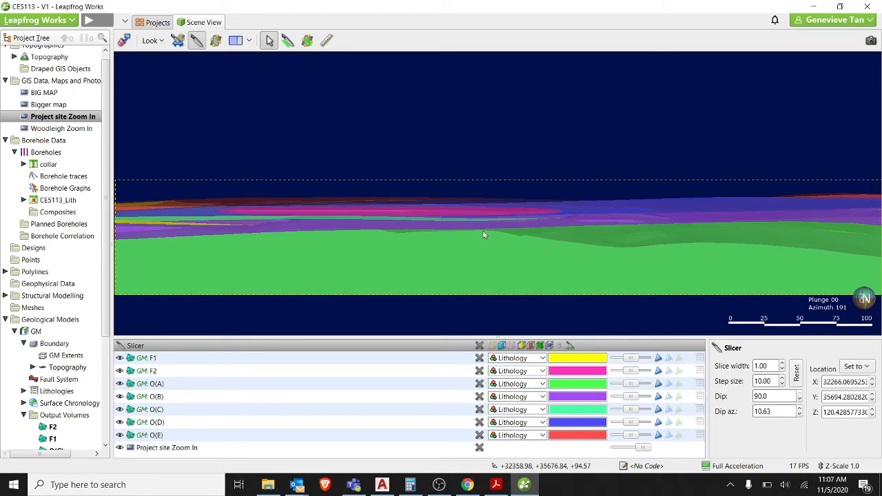
key(d)
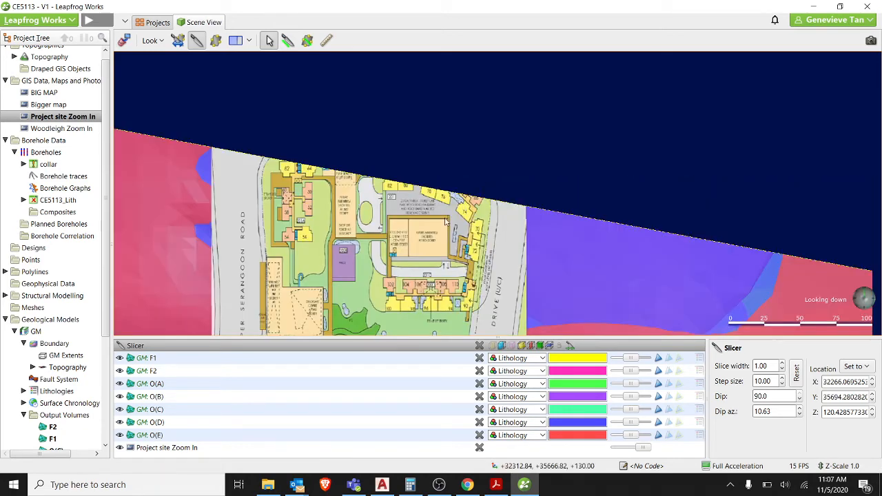
scroll(454, 170, down, 2)
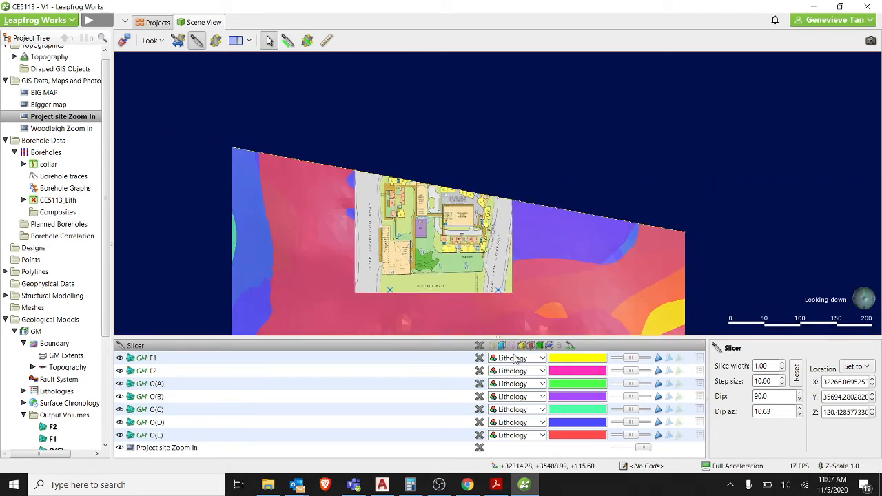
click(494, 347)
click(503, 347)
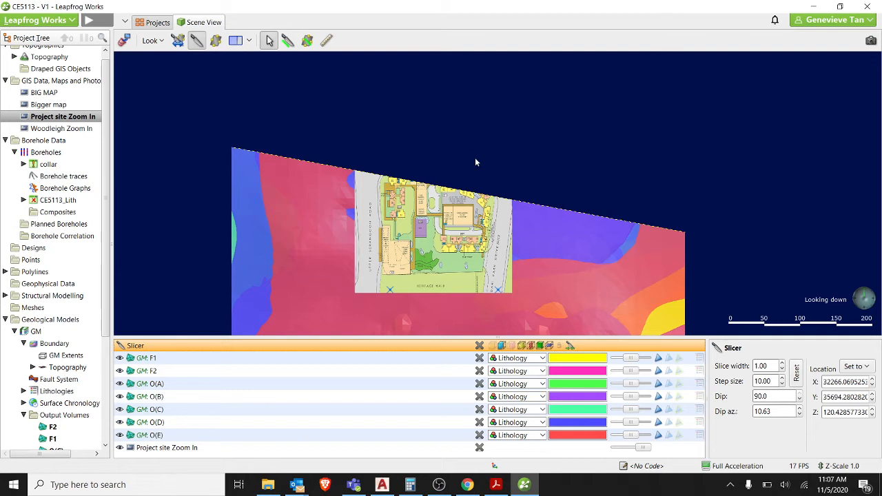
View the cut face and move the slice forward through the geological volumes in 10-unit steps
key(p)
key(period)
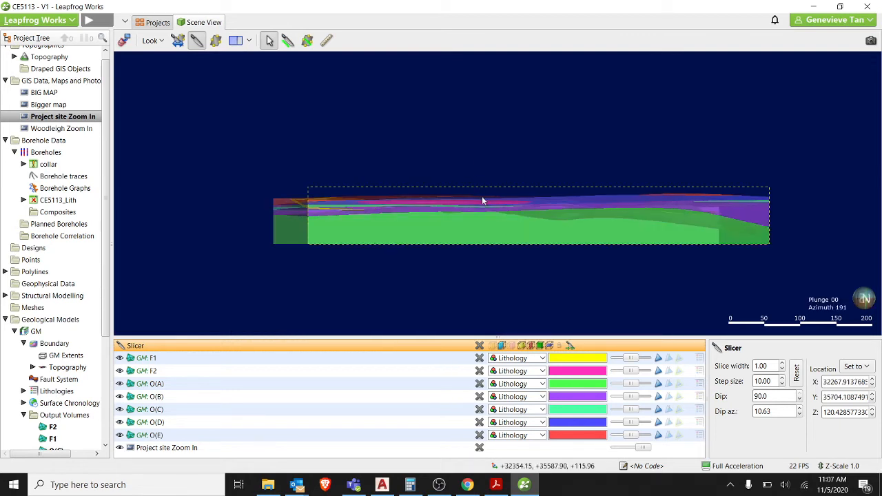
key(period)
key(period)
key(period)
key(period)
key(period)
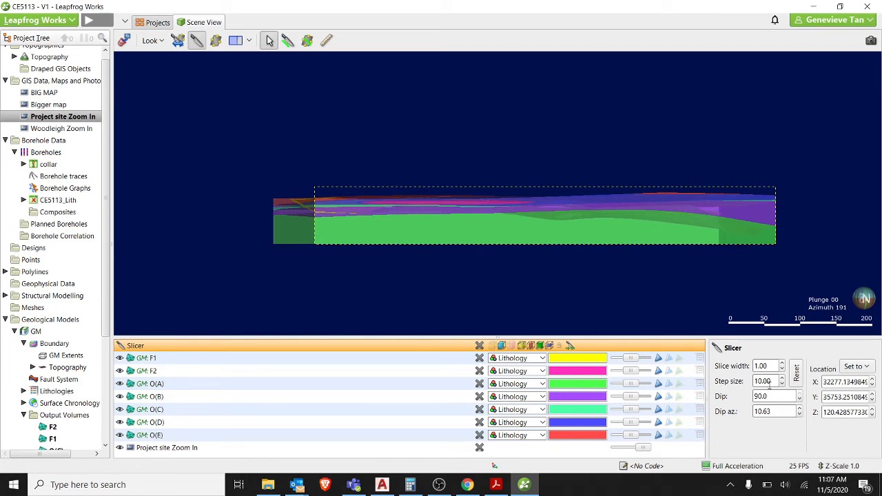
Set the slicer step size to 50 and move the slice backward three steps
drag(769, 386, 751, 379)
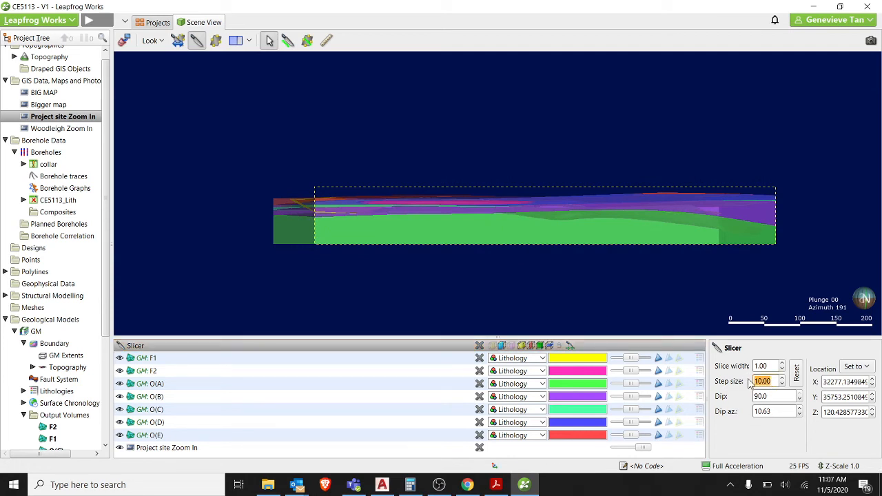
text(50)
key(comma)
key(comma)
key(comma)
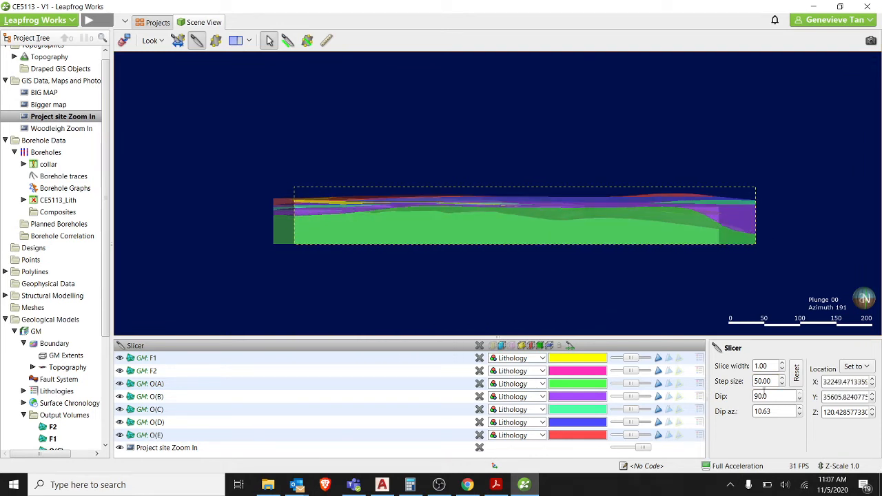
Set the slicer step size to 100 and move the slice forward through the model
drag(771, 381, 704, 379)
text(100)
key(Return)
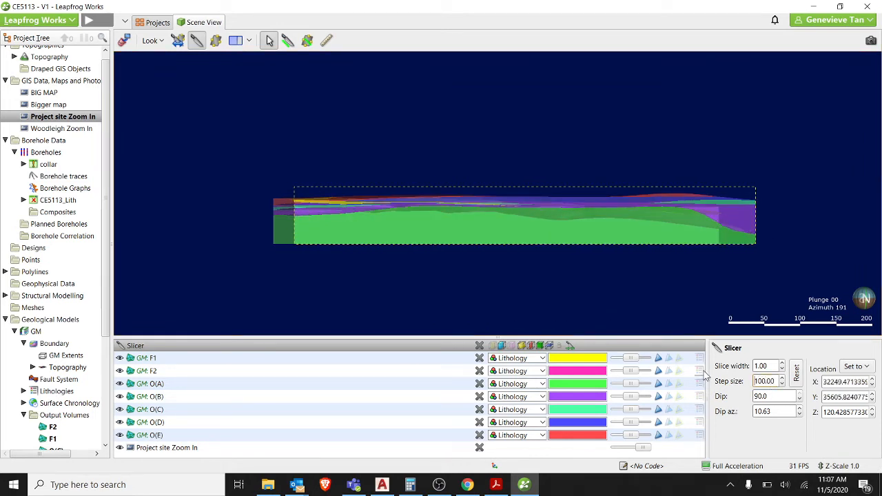
key(period)
key(period)
key(period)
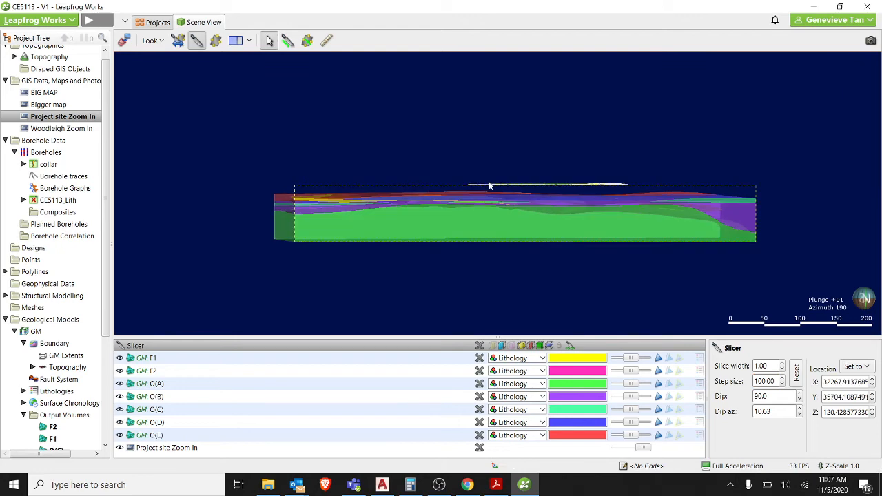
Move the slice backward and forward again in 100-unit steps, and inspect the cut model at an angle
key(comma)
key(comma)
key(comma)
key(comma)
key(comma)
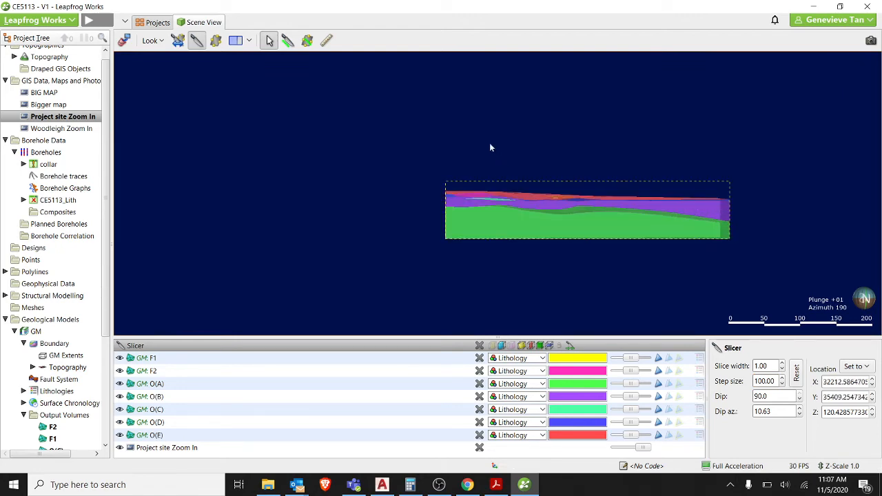
key(period)
key(period)
key(period)
drag(485, 138, 531, 117)
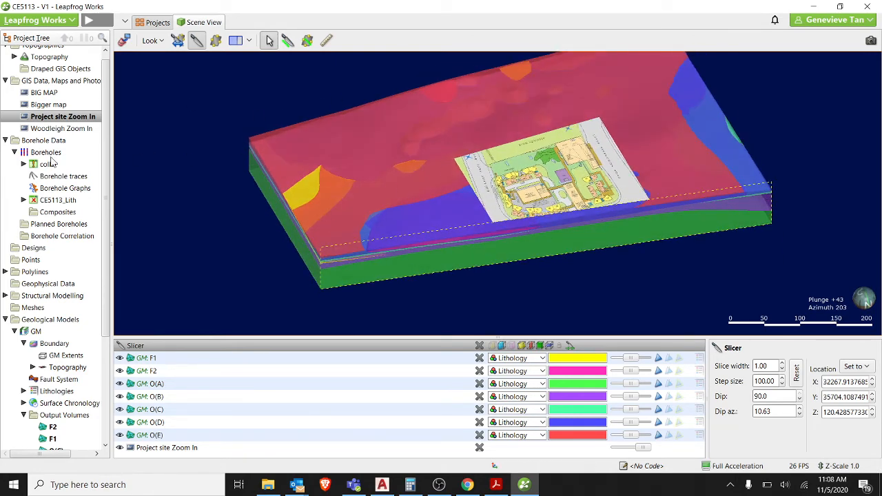
Clear the scene, collapse the Geological Models branch and review the commands available for Saved Scenes and Movies
click(124, 40)
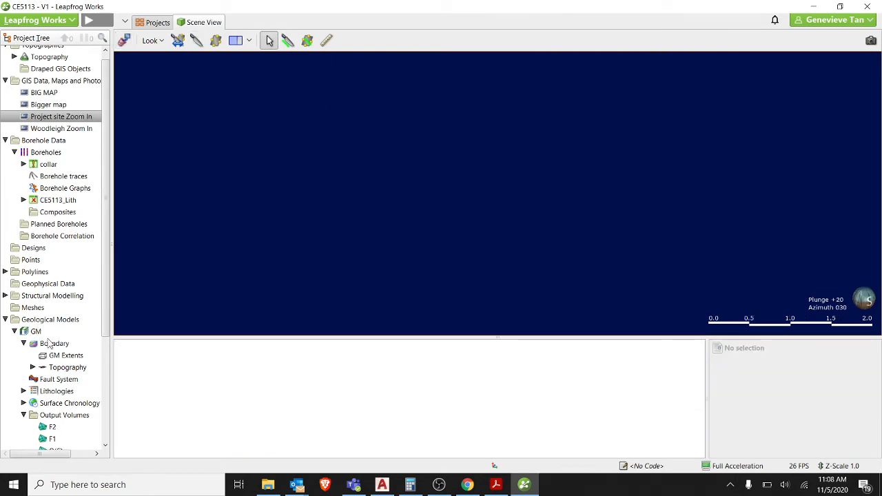
click(6, 320)
click(48, 363)
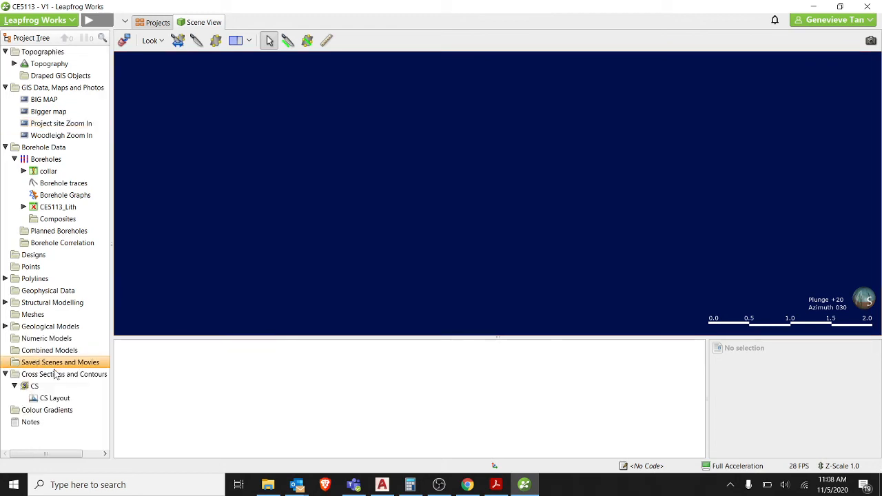
right_click(62, 366)
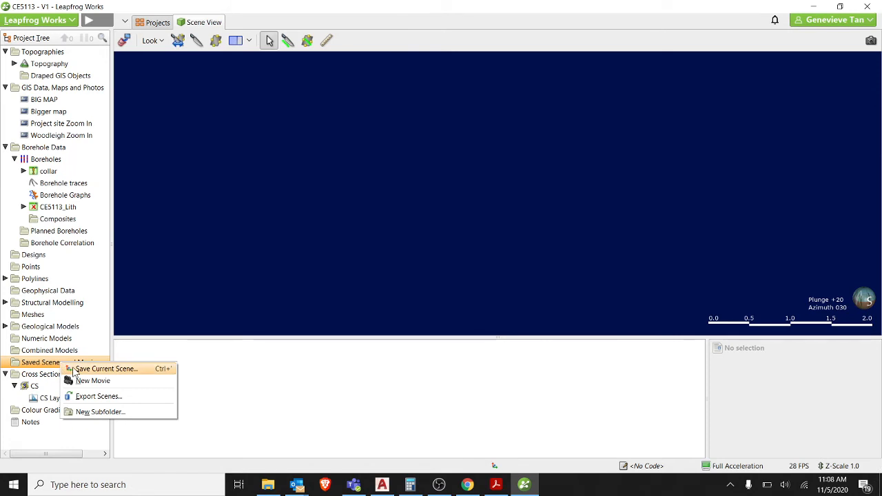
click(29, 361)
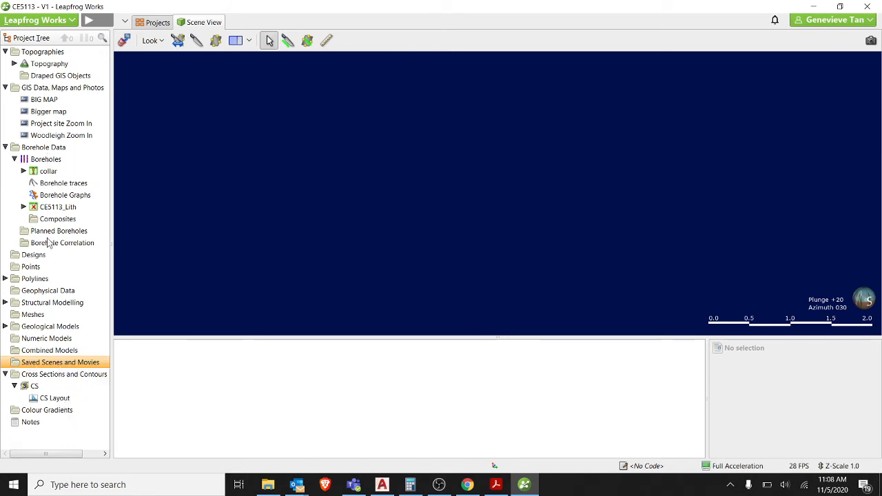
Add the borehole collars to the scene and display their text labels
drag(42, 170, 225, 226)
scroll(465, 150, up, 5)
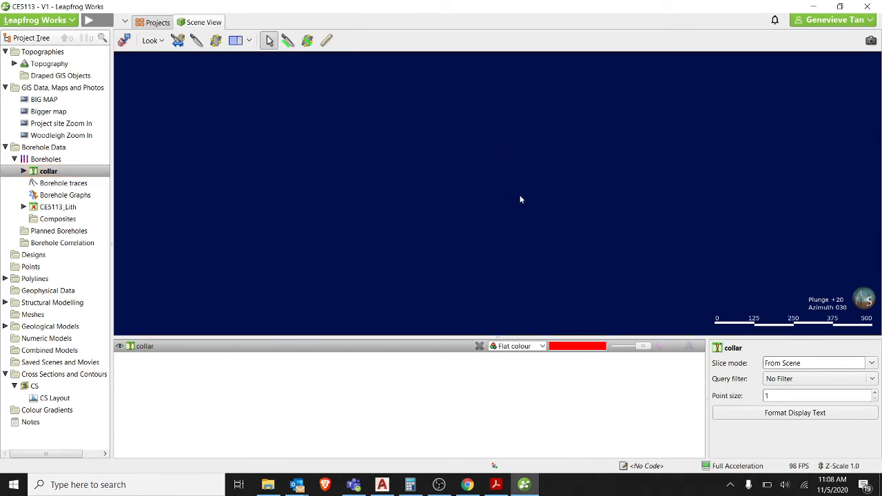
click(688, 347)
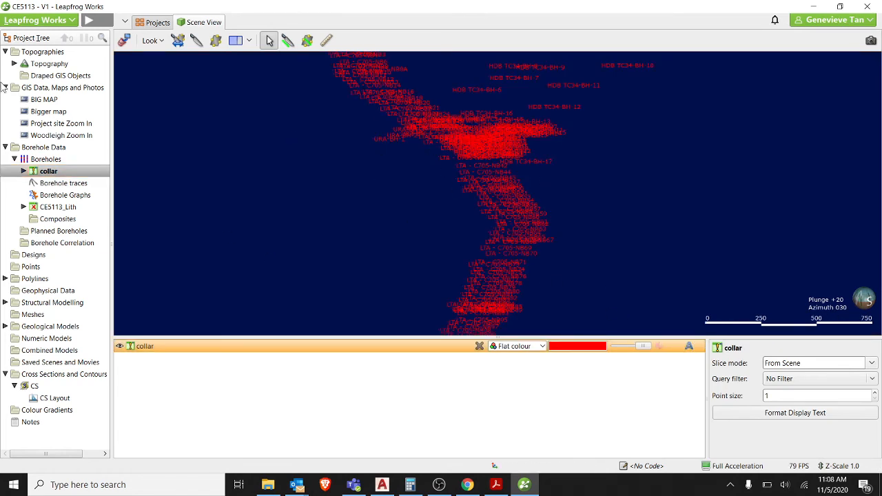
Add all Output Volumes of the GM geological model to the scene with the collars
click(5, 327)
click(14, 338)
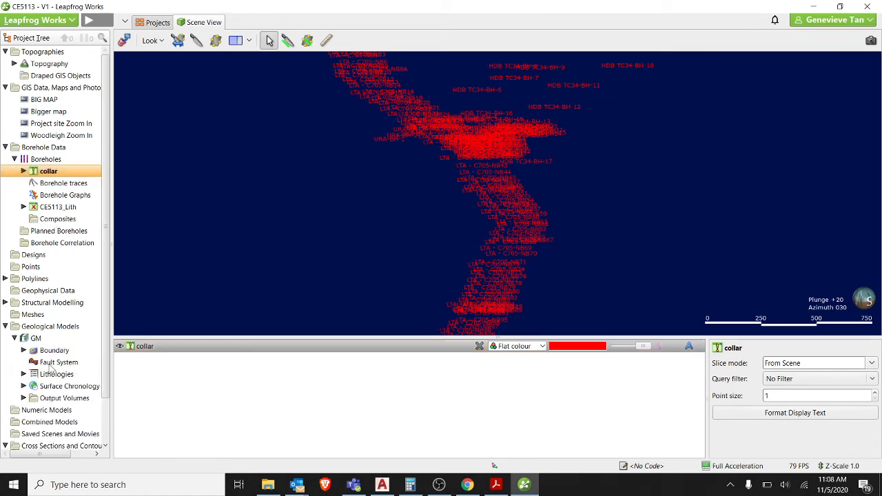
click(24, 398)
drag(58, 399, 362, 223)
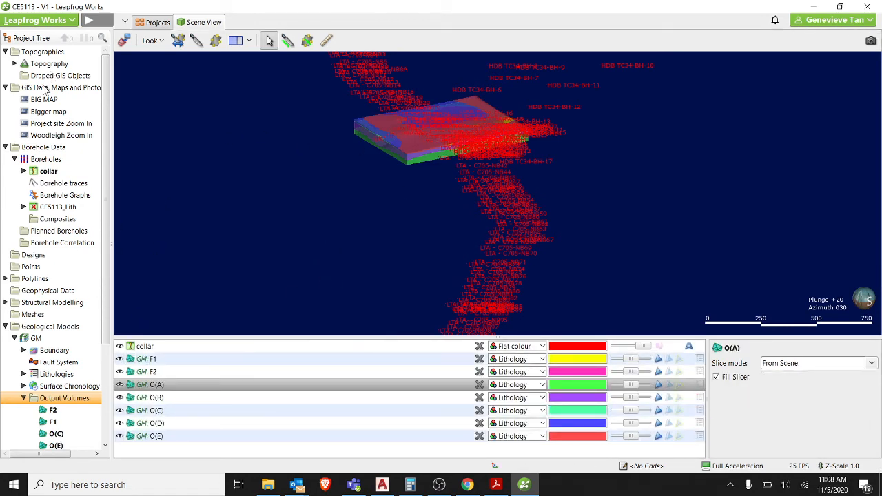
Add the Project site Zoom In map and the CE5113_Lith borehole lithology to the scene
click(60, 115)
click(63, 121)
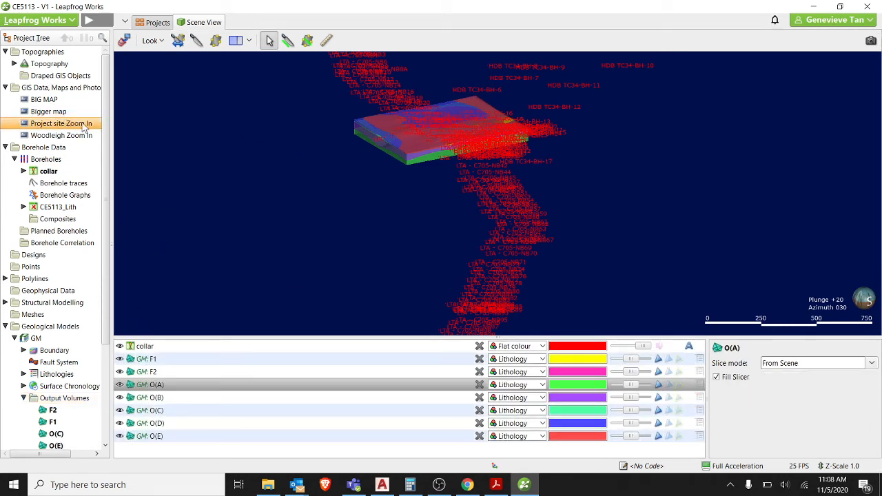
drag(82, 124, 287, 210)
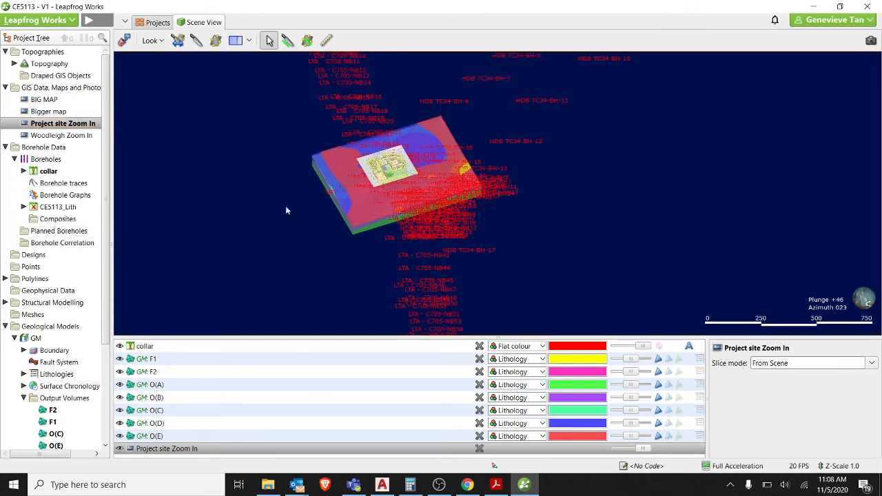
drag(59, 208, 246, 233)
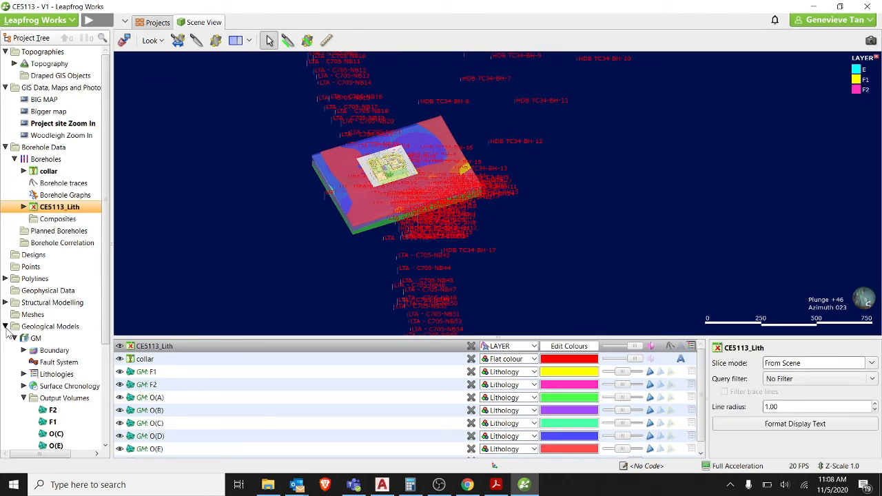
Collapse the Geological Models and Cross Sections and Contours branches and save the current scene as Scene 1
click(5, 327)
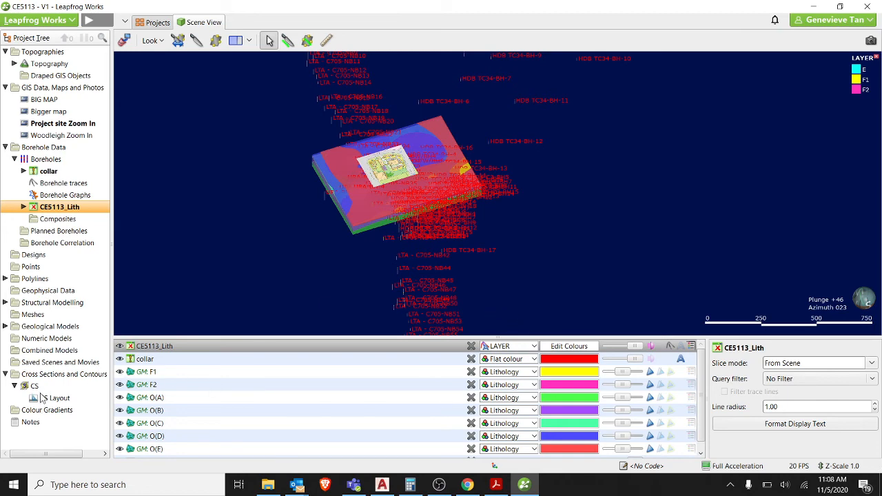
click(6, 374)
click(42, 362)
right_click(43, 363)
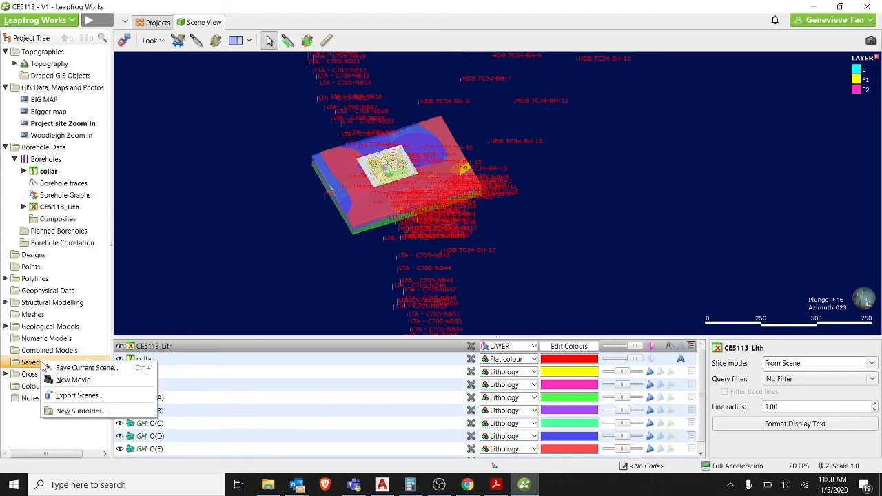
click(50, 374)
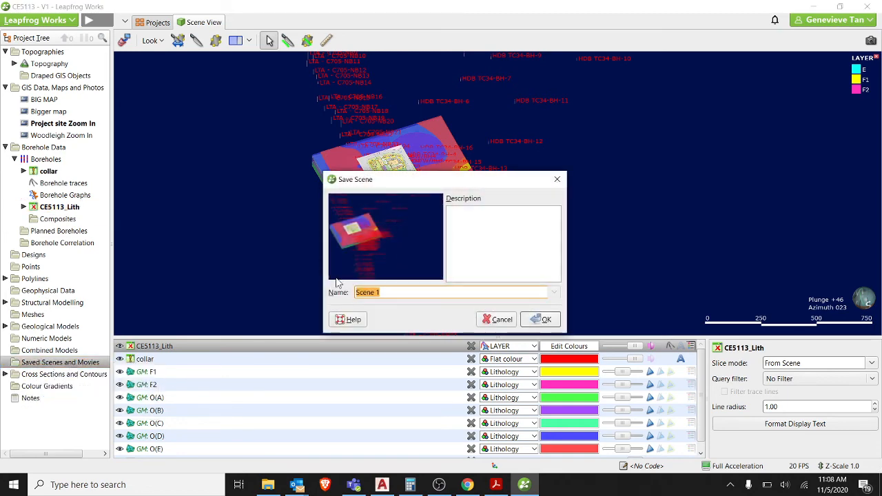
click(540, 319)
Set up a Scene 1 export with hidden shapes and all data that appears when clicked, and close it without exporting
click(39, 374)
right_click(40, 374)
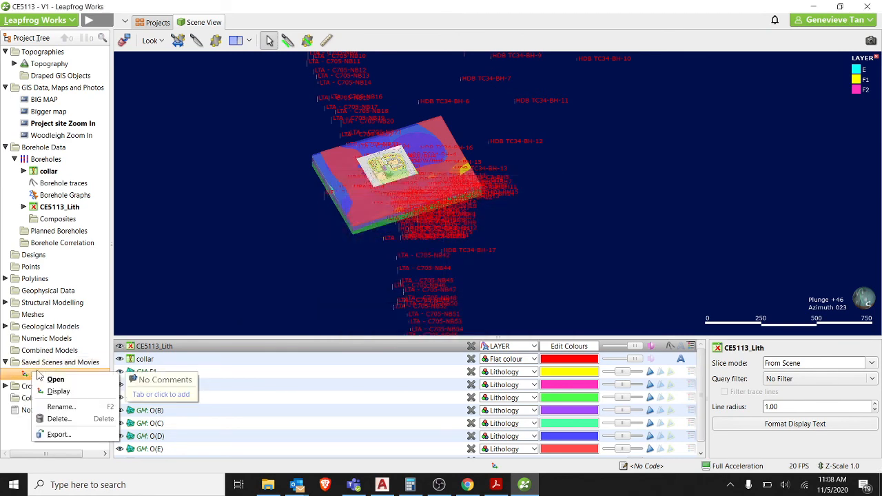
click(59, 434)
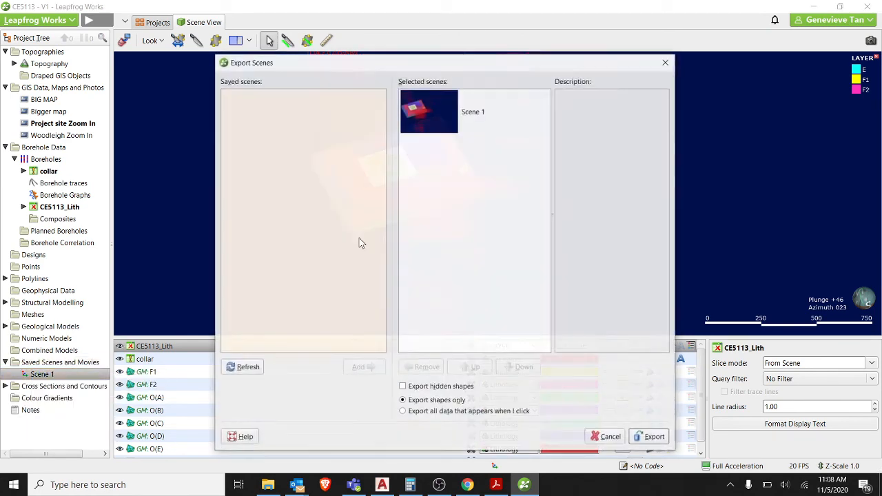
click(428, 387)
click(402, 411)
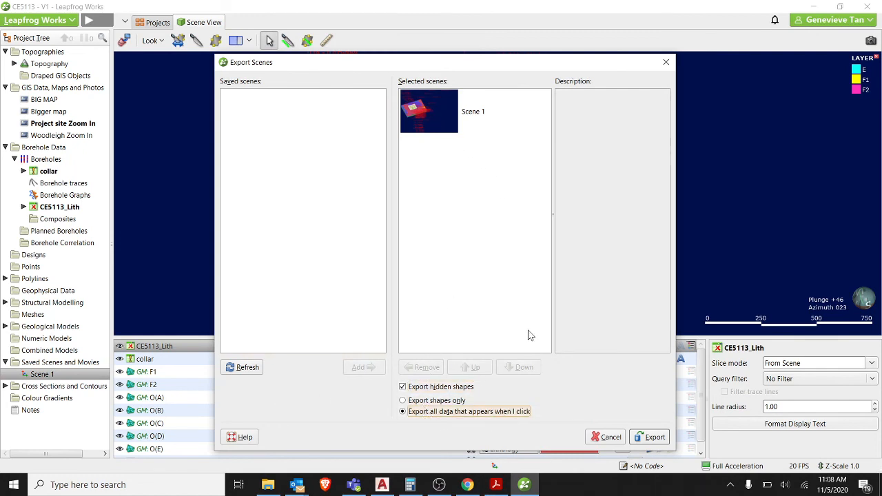
click(666, 62)
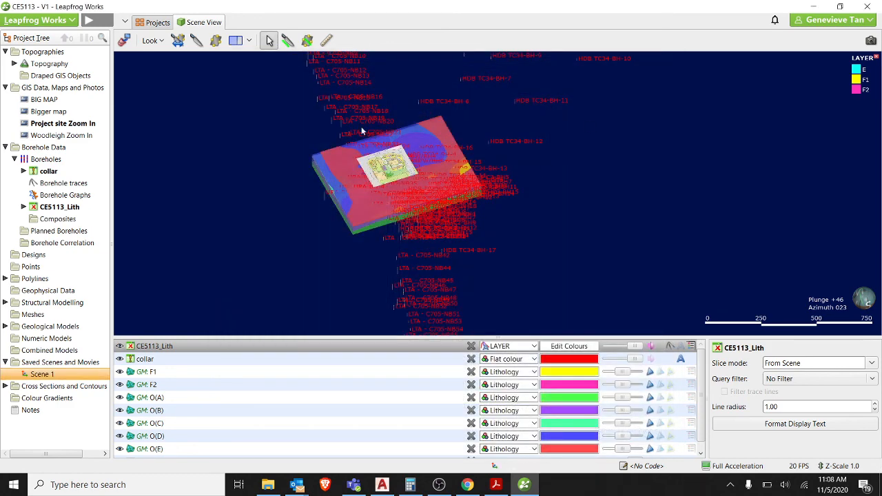